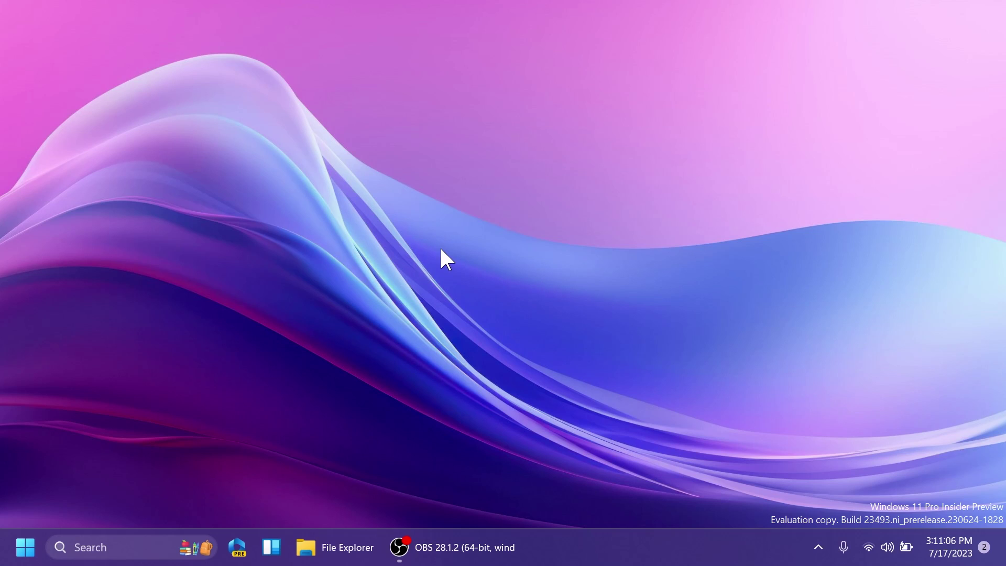
Step: Open File Explorer and look through the Quick access folders and the rest of the Home page
click(338, 535)
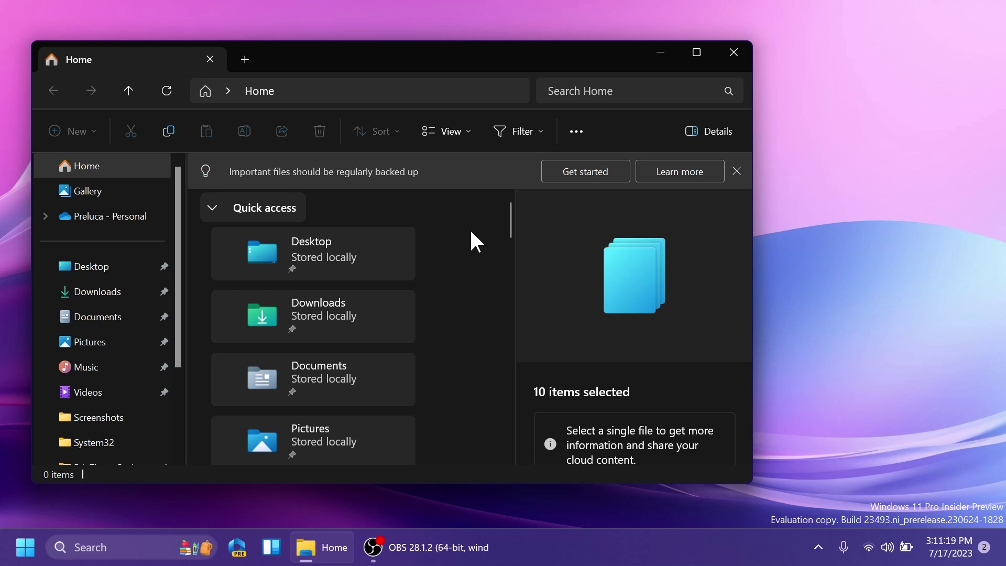
scroll(441, 258, down, 2)
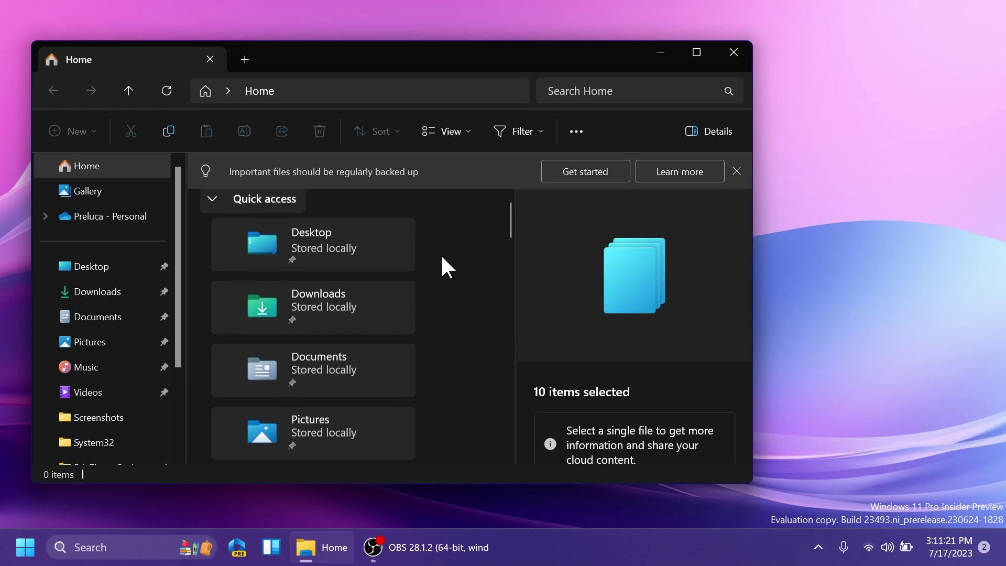
scroll(442, 257, up, 2)
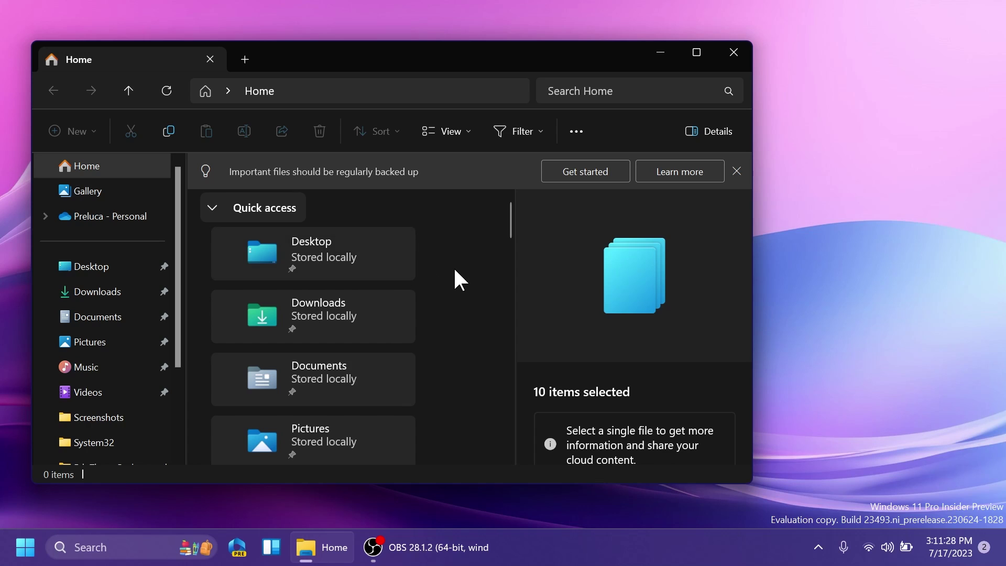
scroll(454, 270, down, 7)
scroll(454, 269, up, 7)
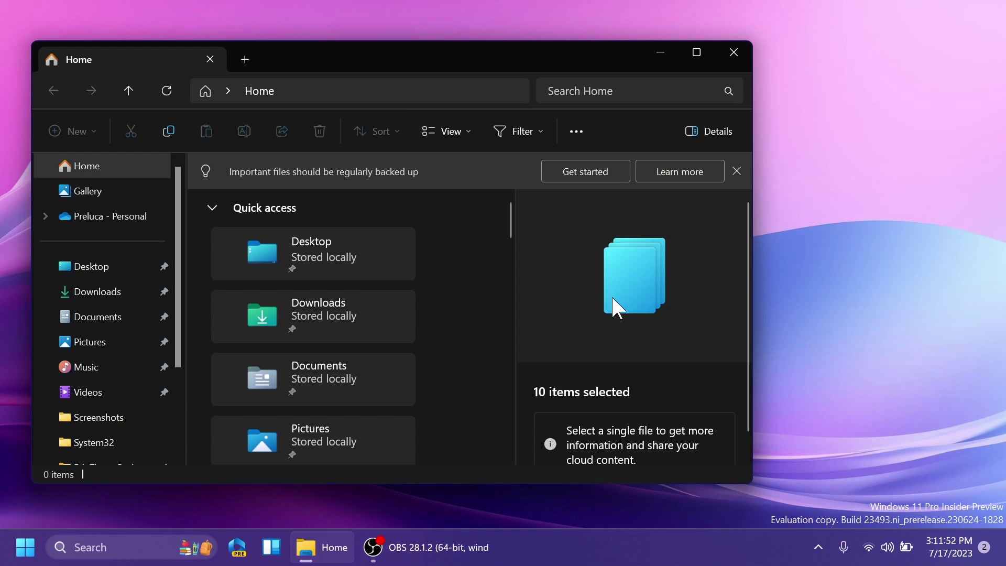
Step: View the details and properties of the Abstract-Gradient-Blue-Layers-AI-Generated-4K-Wallpaper image in the Pictures folder
click(151, 346)
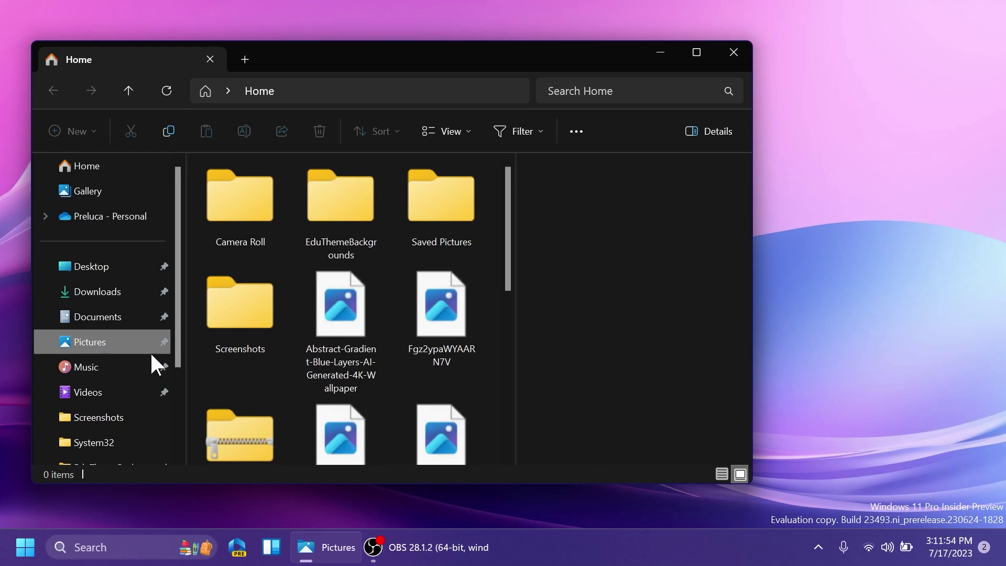
click(333, 331)
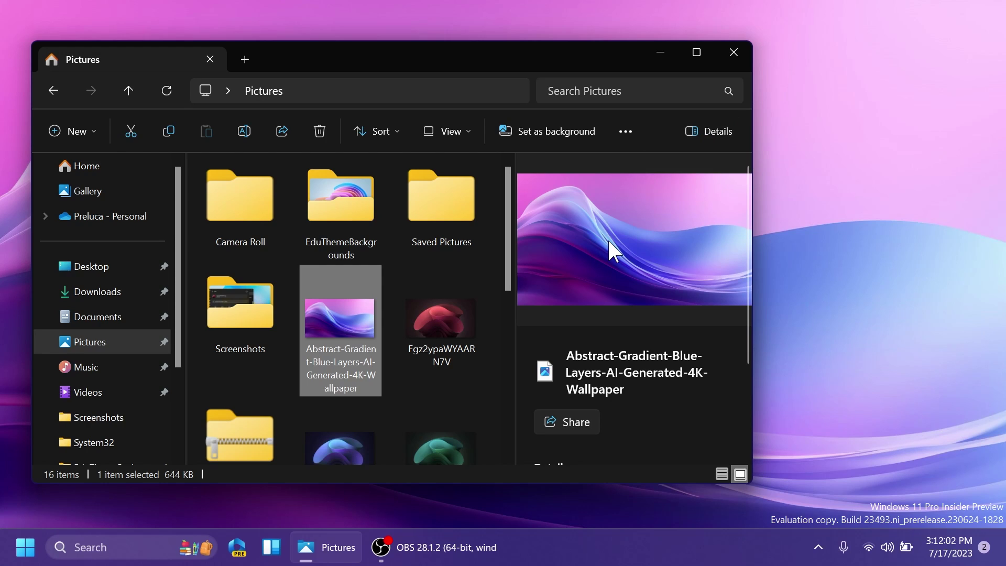
scroll(606, 238, down, 3)
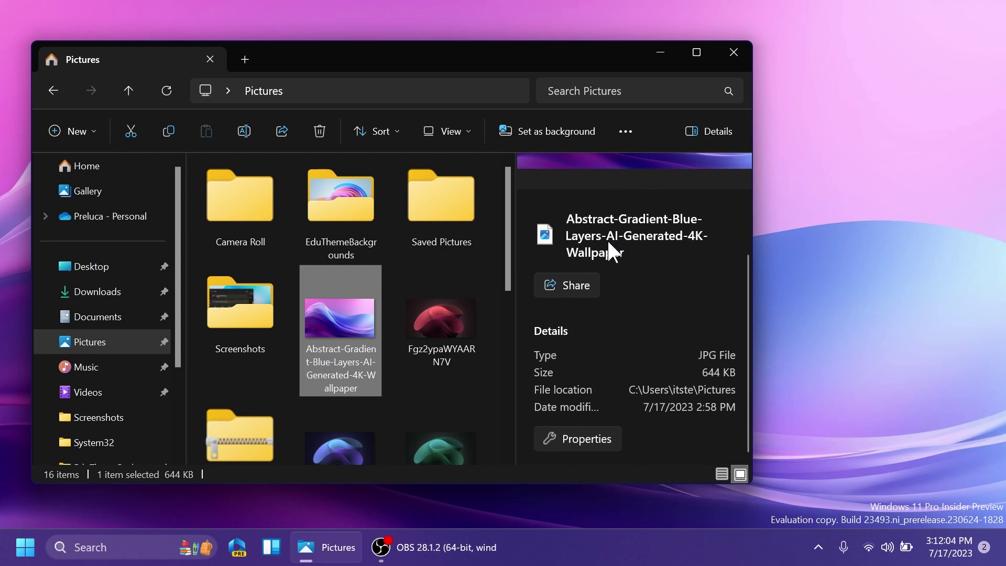
click(596, 446)
drag(746, 134, 738, 100)
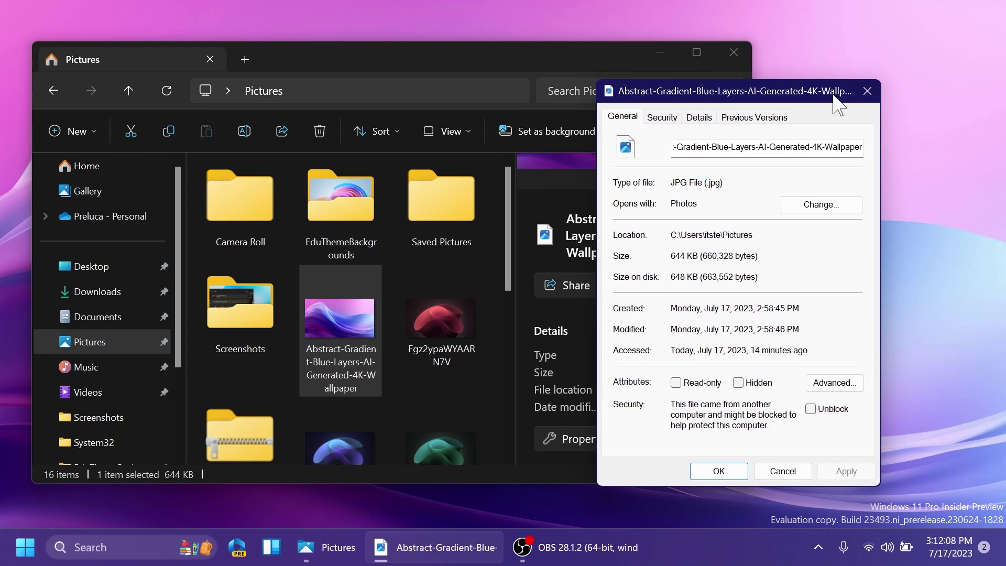
click(869, 98)
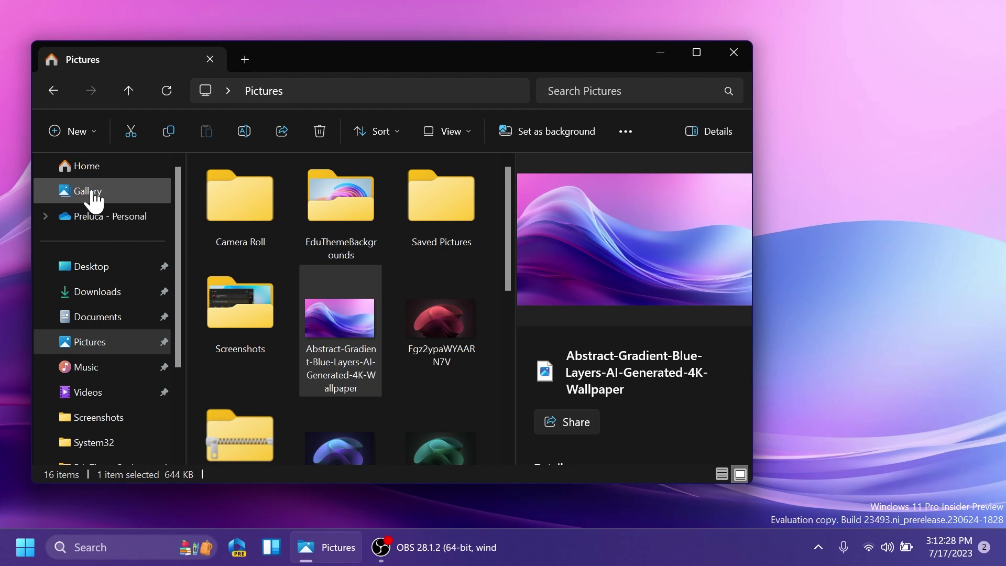
Step: Open the Gallery and view its collection locations, including the dialog for adding a folder
click(93, 194)
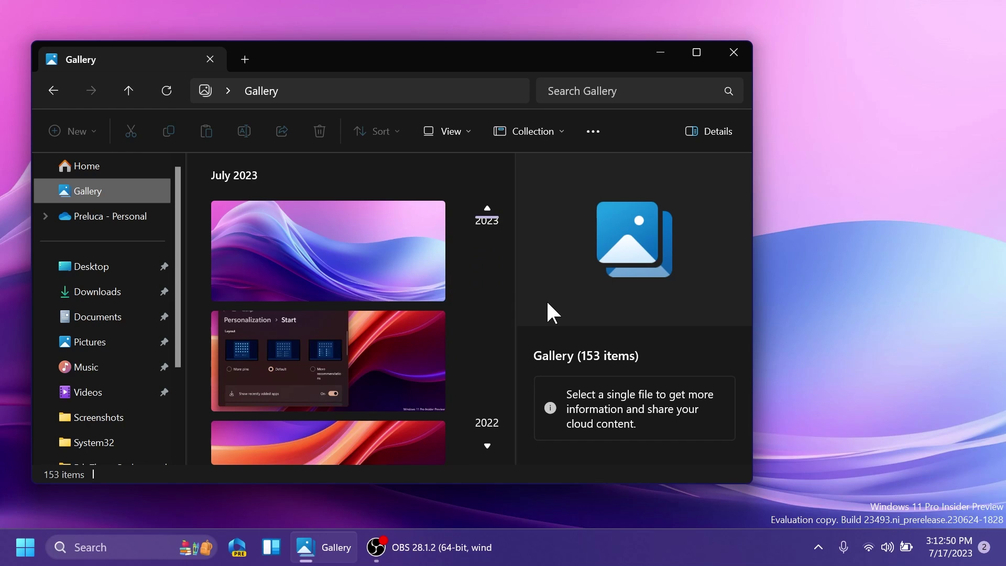
click(535, 127)
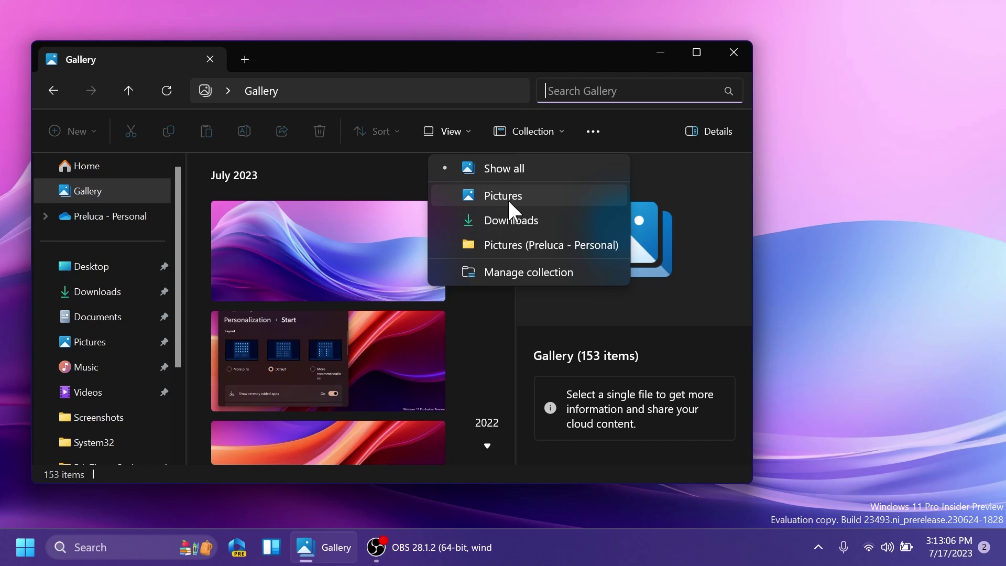
click(511, 270)
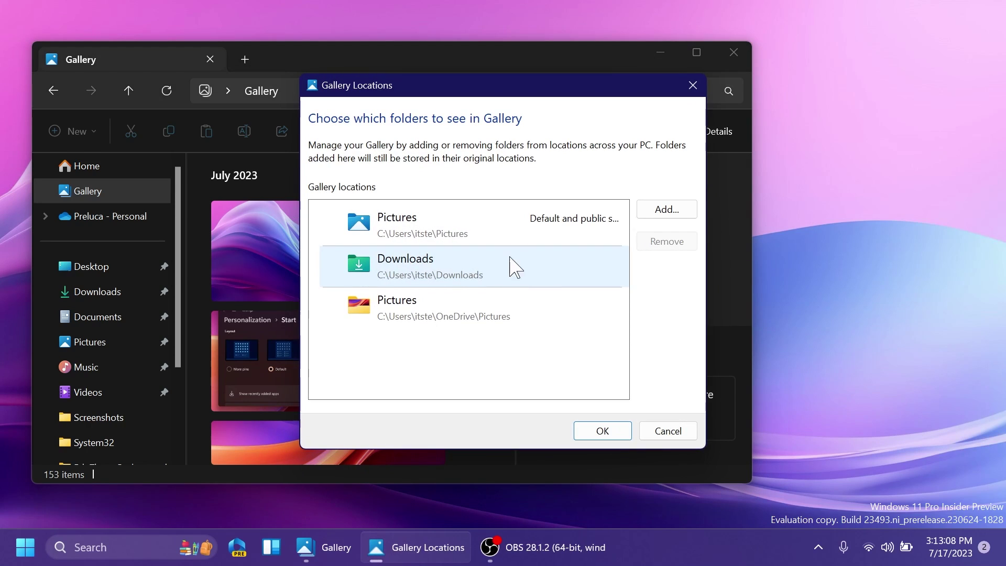
click(649, 212)
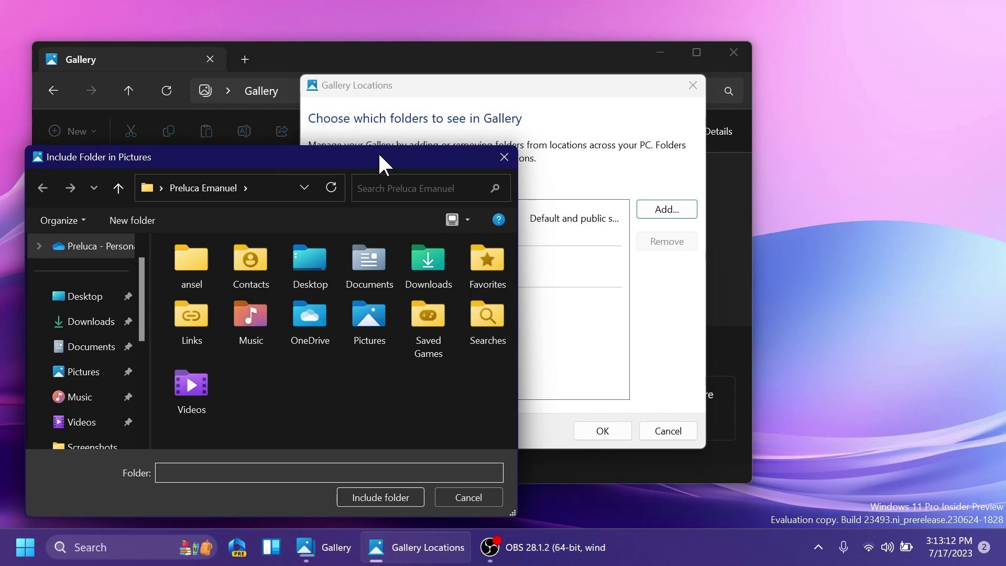
drag(378, 153, 354, 144)
click(444, 142)
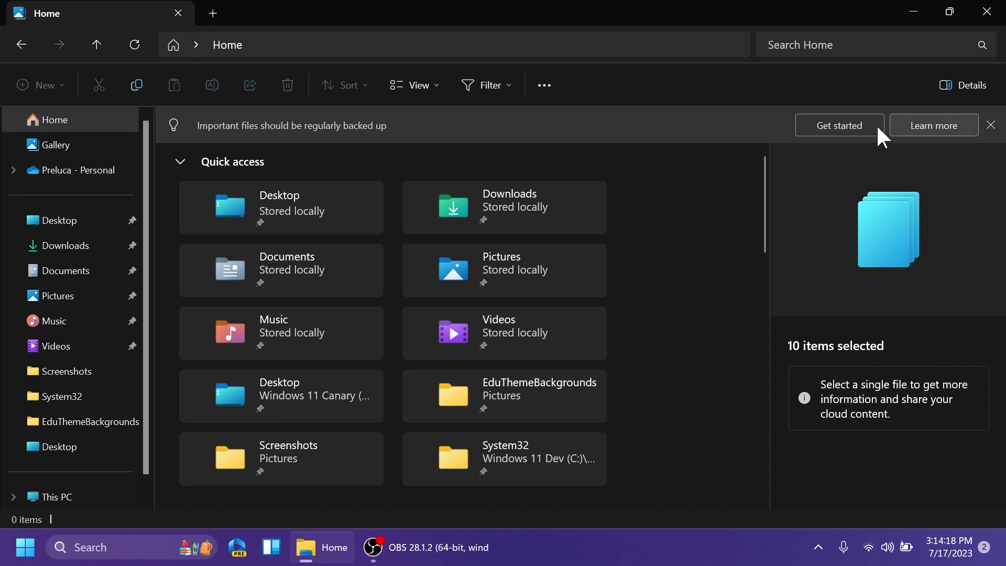
Step: View the OneDrive folder backup options offered by the Home page's backup notice and dismiss them
click(837, 125)
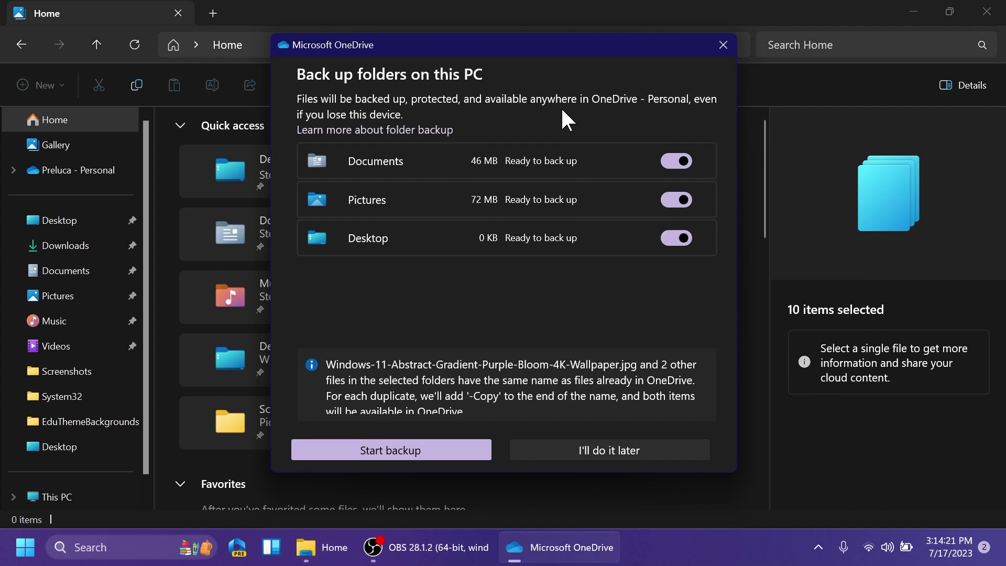
click(723, 44)
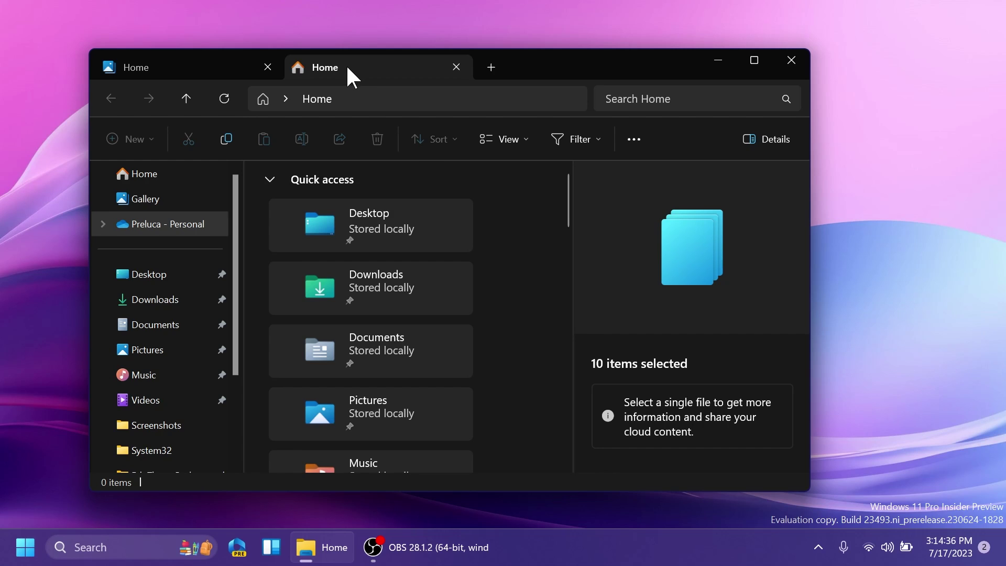
Step: Detach the second Home tab into its own window and merge it back as the first tab, switching between both tabs
drag(344, 63, 550, 46)
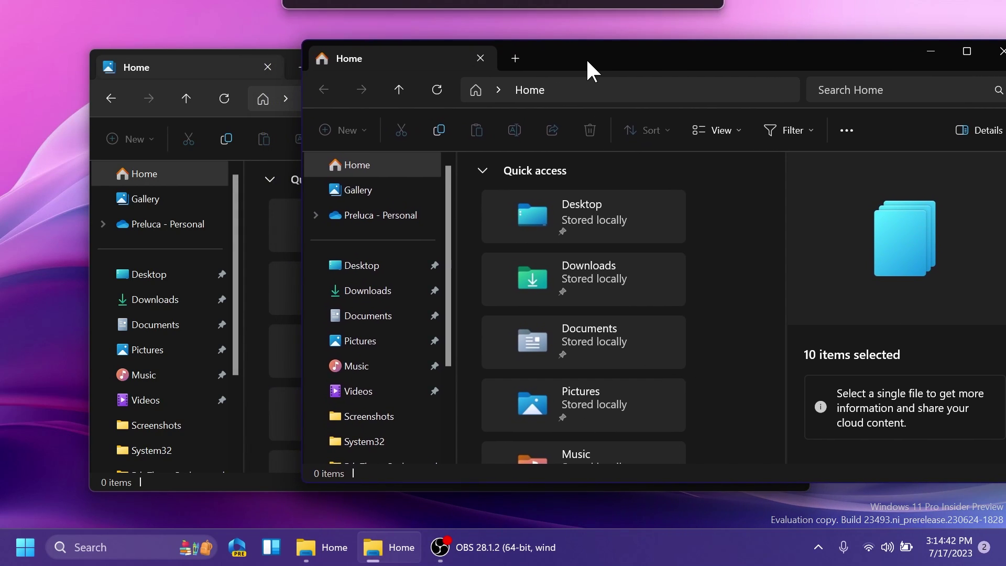
drag(382, 58, 255, 66)
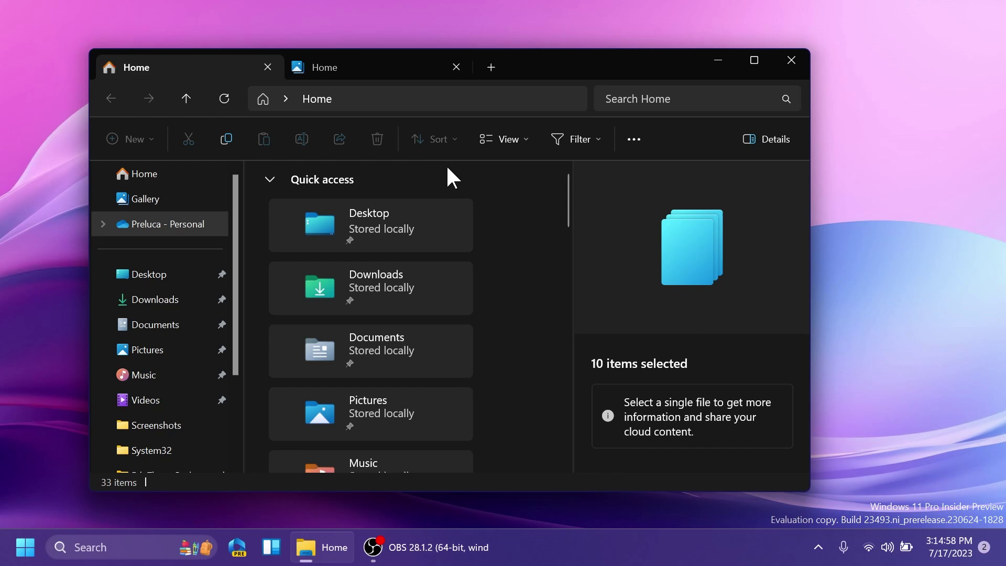
click(357, 64)
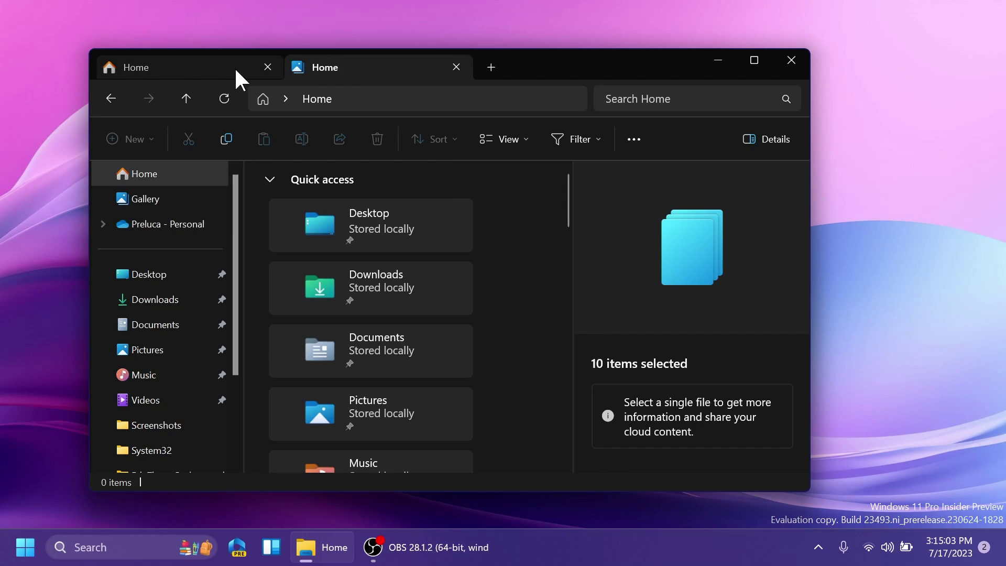
click(235, 67)
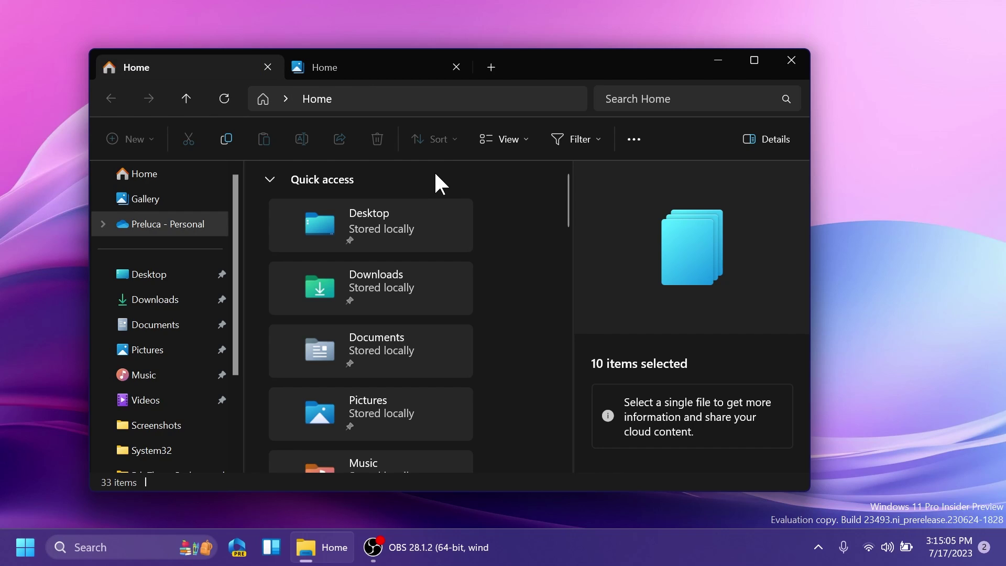
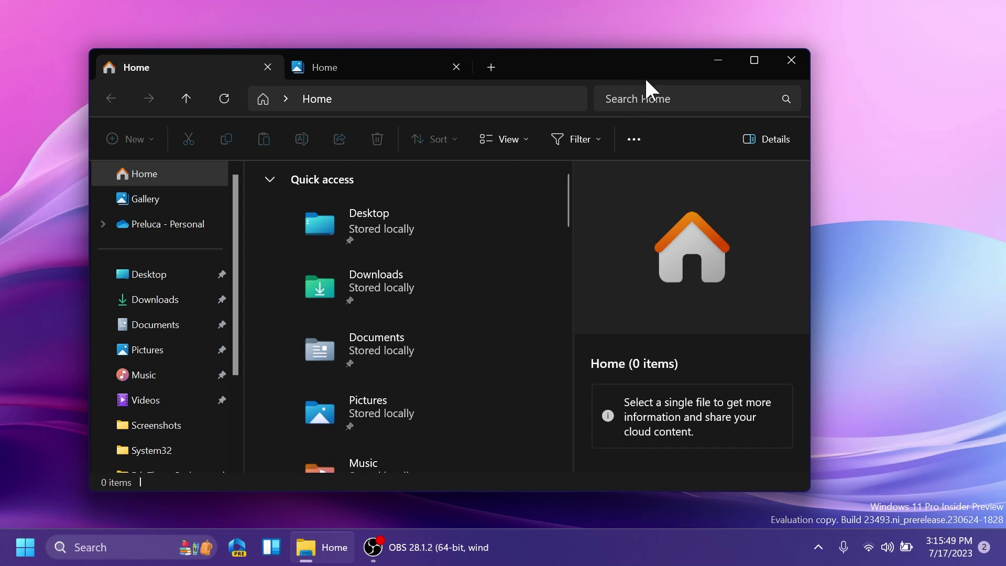
Step: Launch Calculator and minimise it, and view the snap layouts offered for the File Explorer window
mouse_move(761, 61)
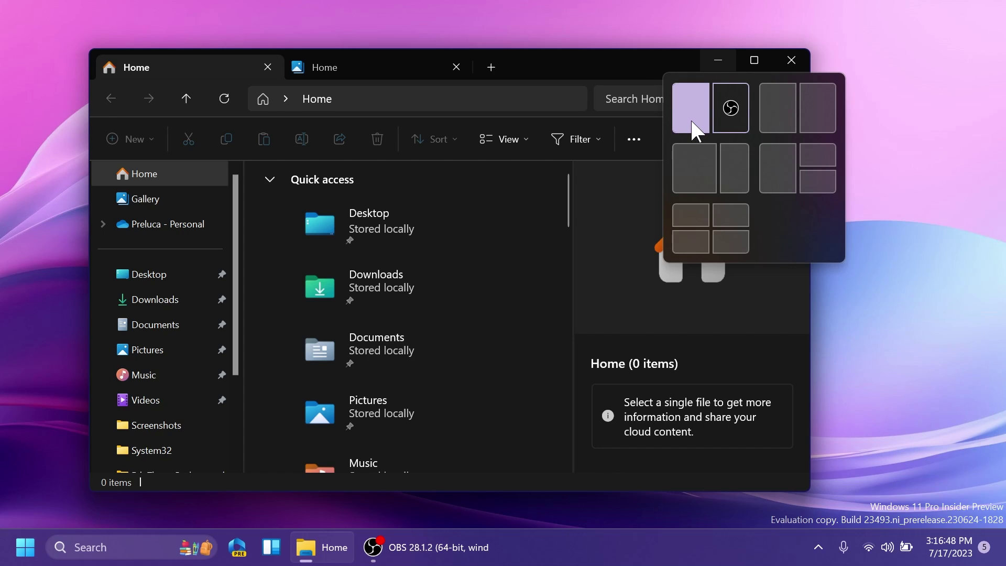
click(26, 554)
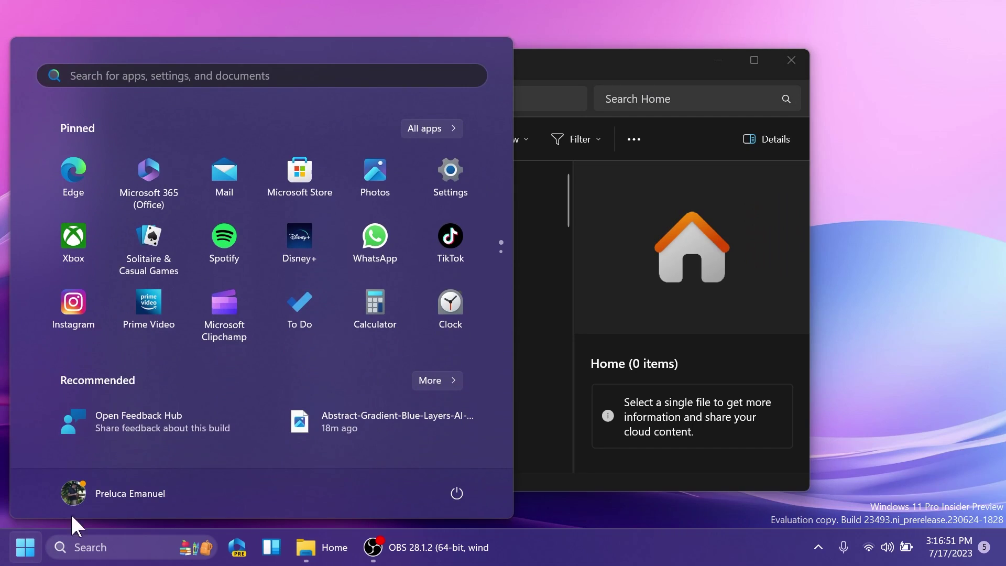
click(376, 321)
click(573, 46)
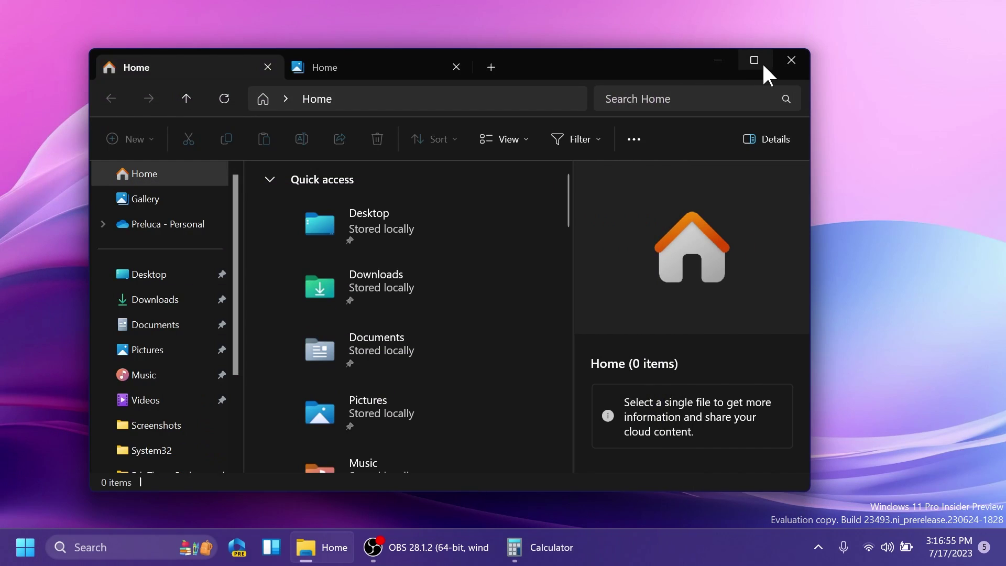
mouse_move(764, 68)
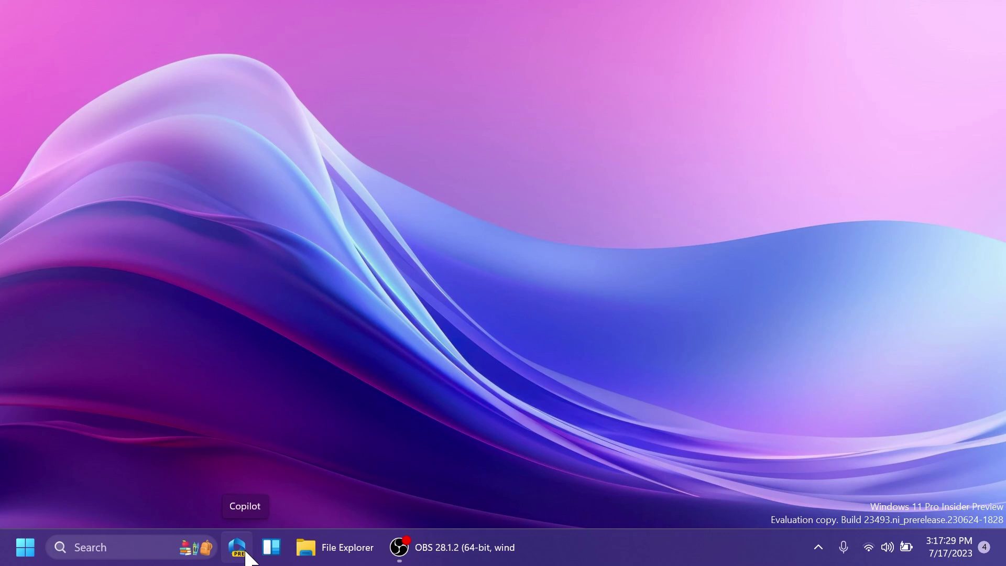
Step: Switch the Copilot (preview) taskbar item off and back on in the taskbar settings, and close Settings
right_click(661, 555)
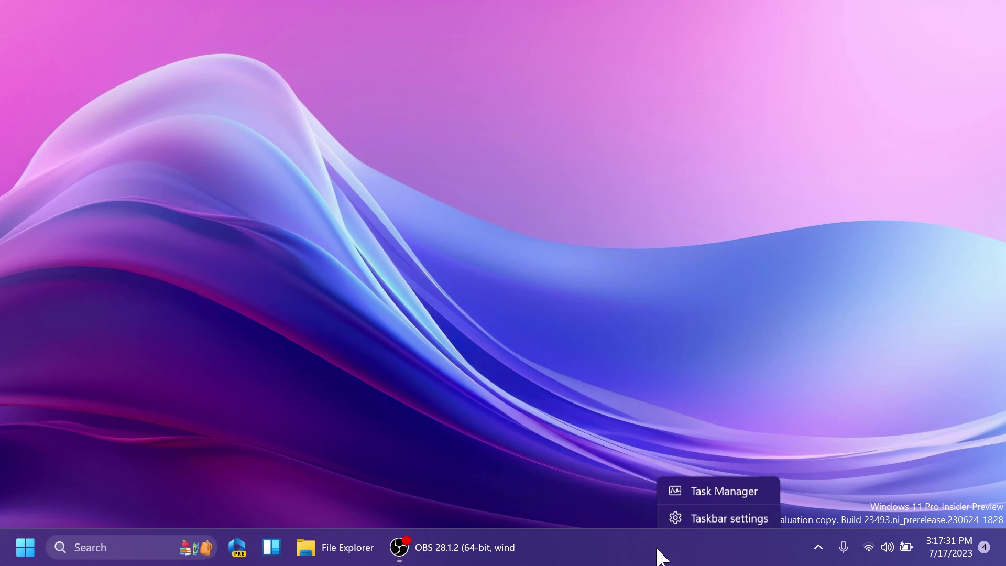
click(677, 515)
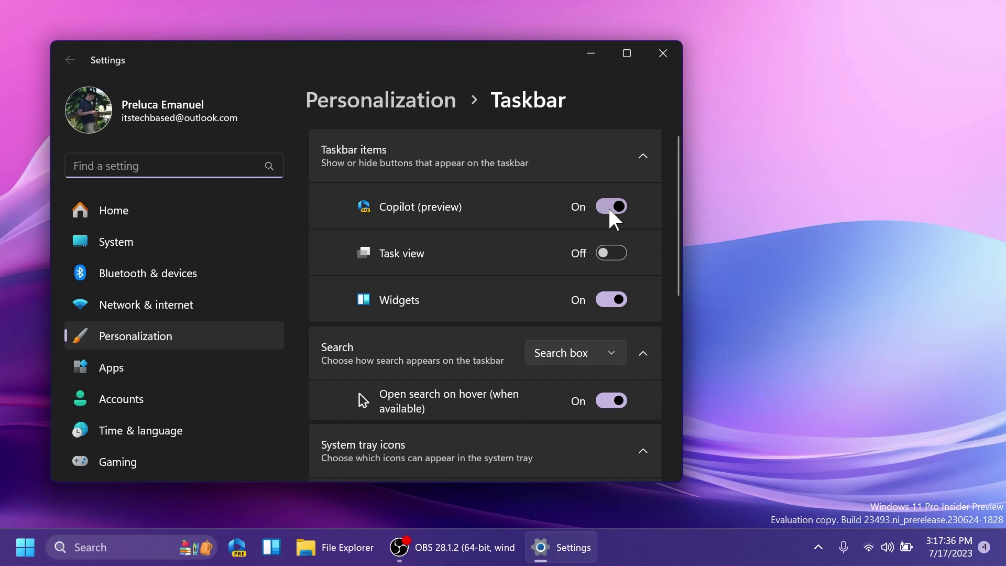
click(590, 212)
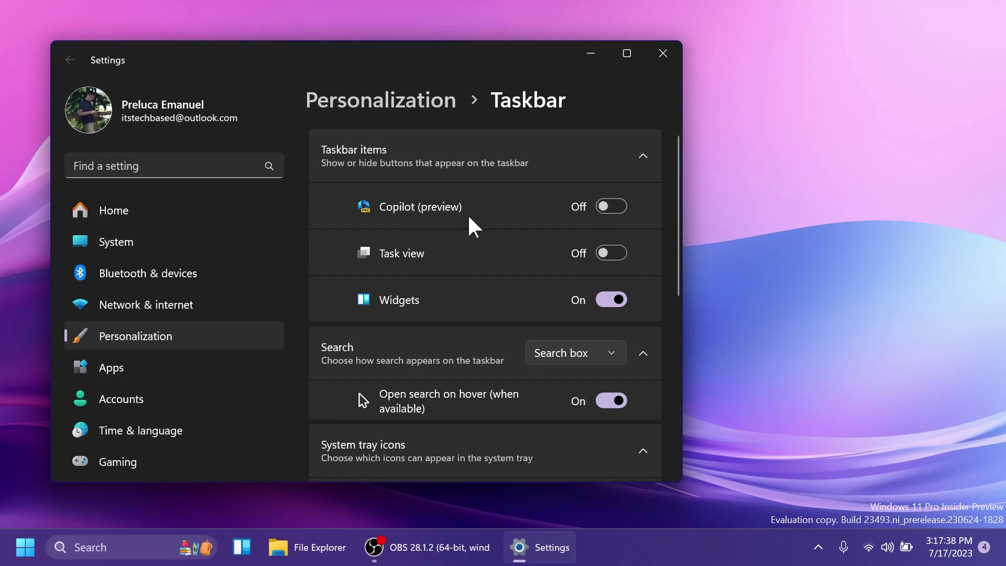
click(625, 216)
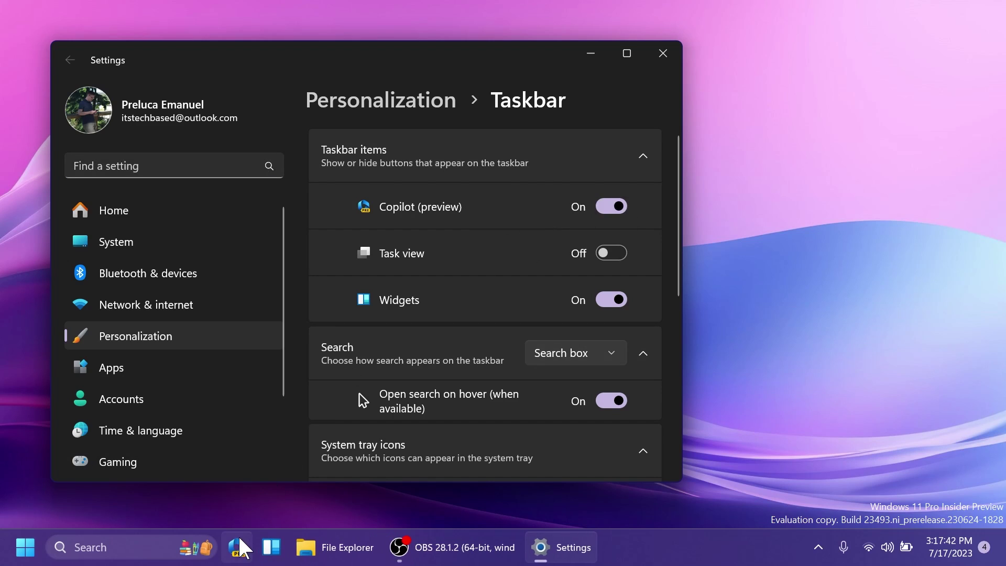
click(610, 210)
click(602, 212)
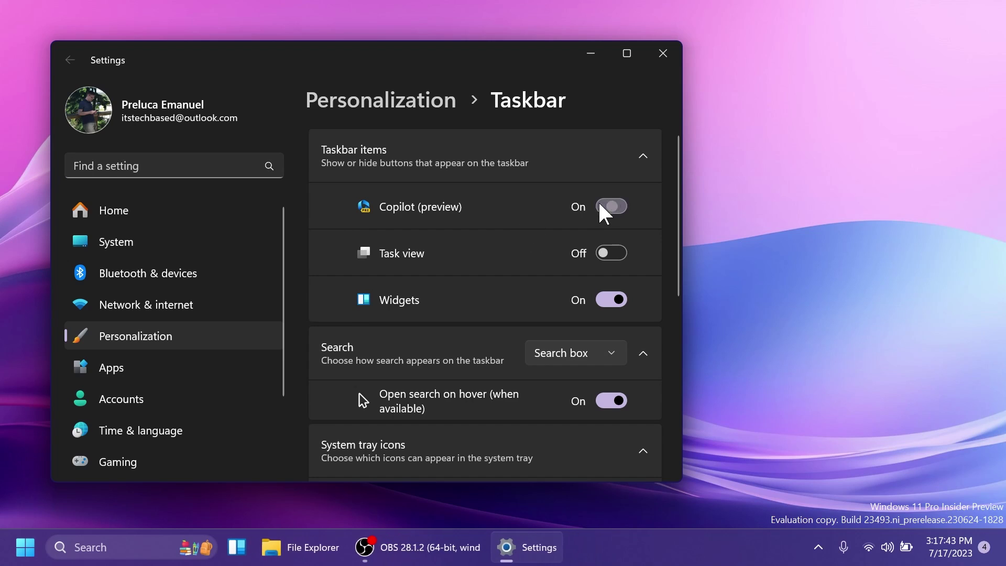
click(663, 54)
Step: Open Copilot and send it the request "take a screenshot"
click(239, 547)
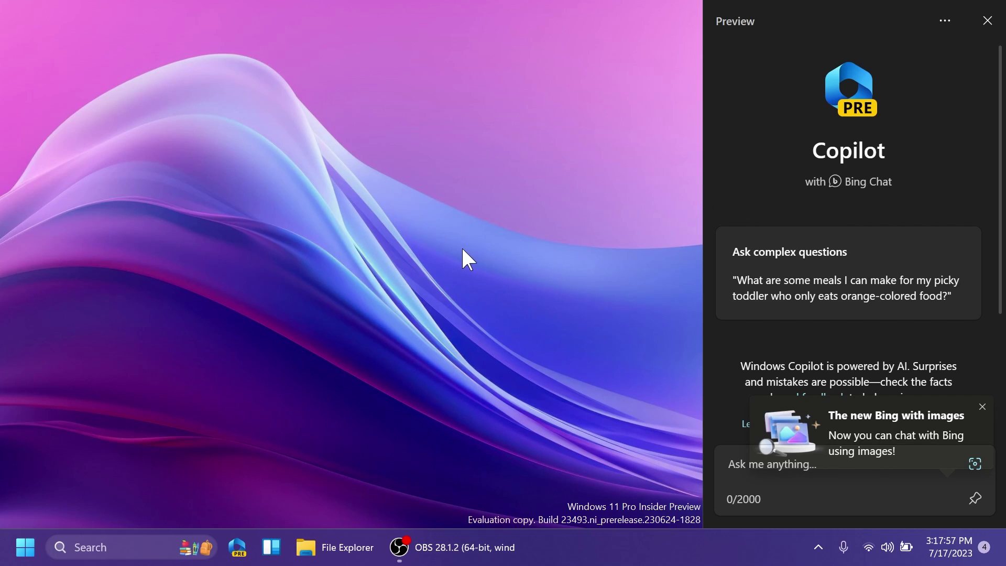
click(827, 116)
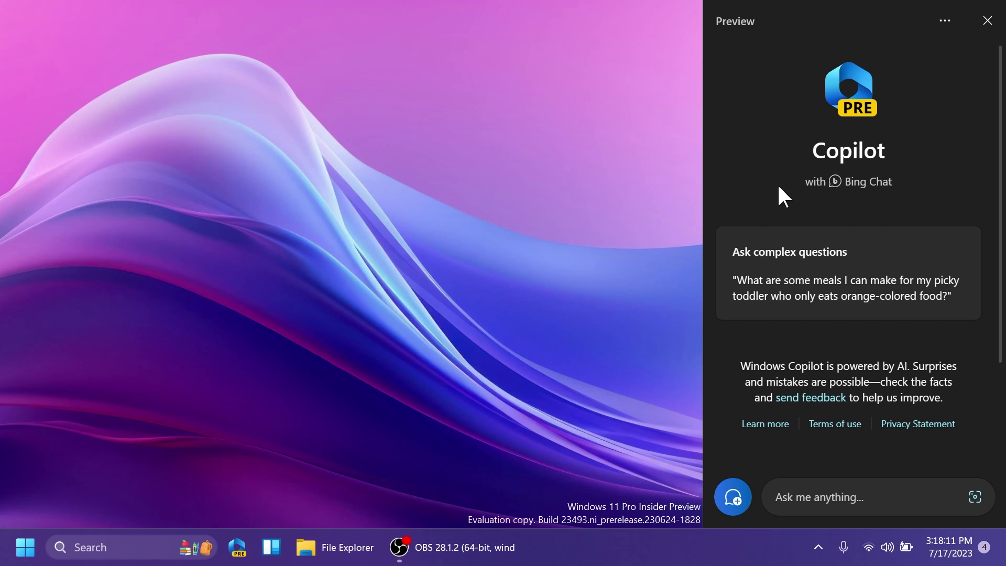
click(814, 492)
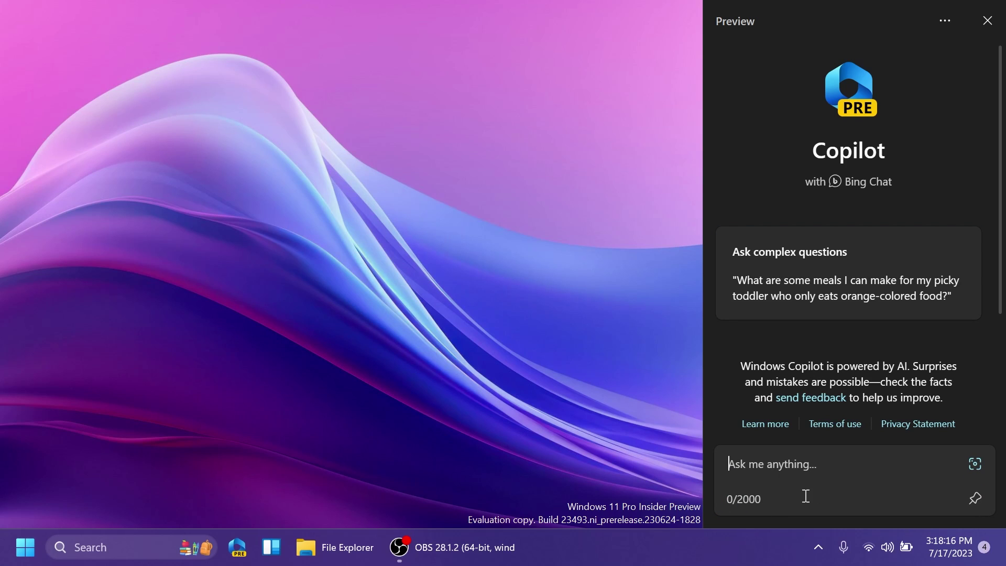
text(take a screenshot)
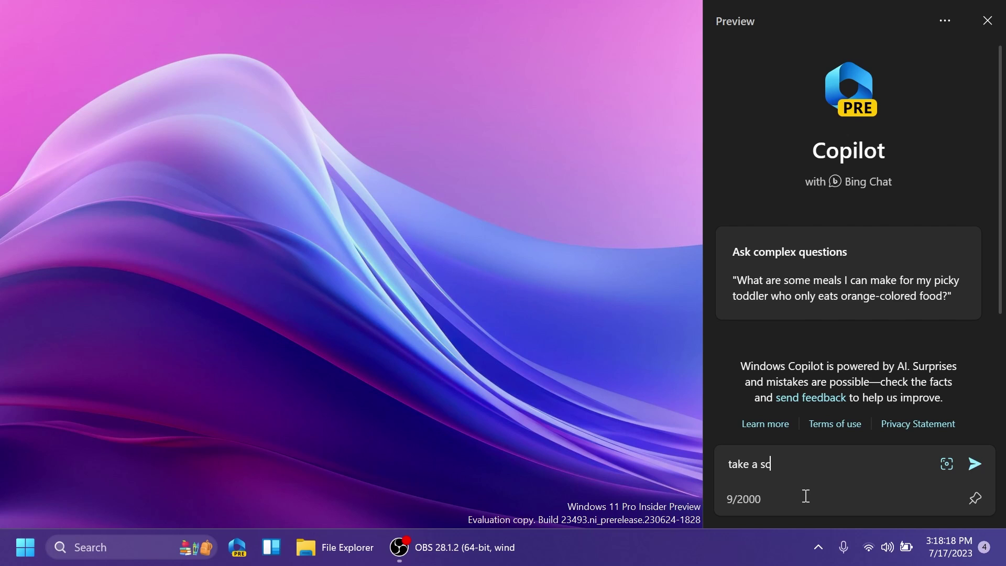
key(Return)
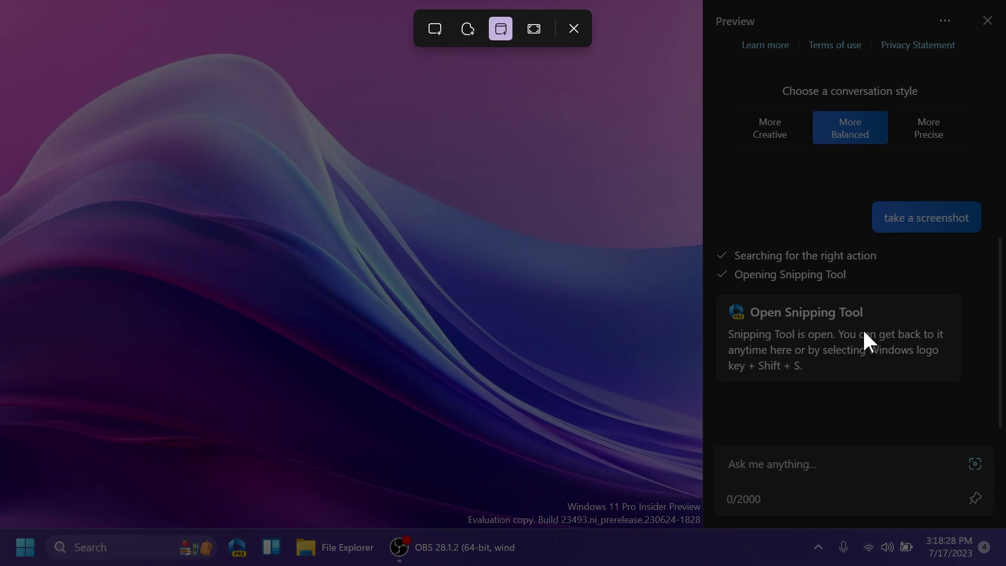
Step: Dismiss the screen snip overlay and look through the Copilot pane from its introduction to the screenshot request
click(574, 29)
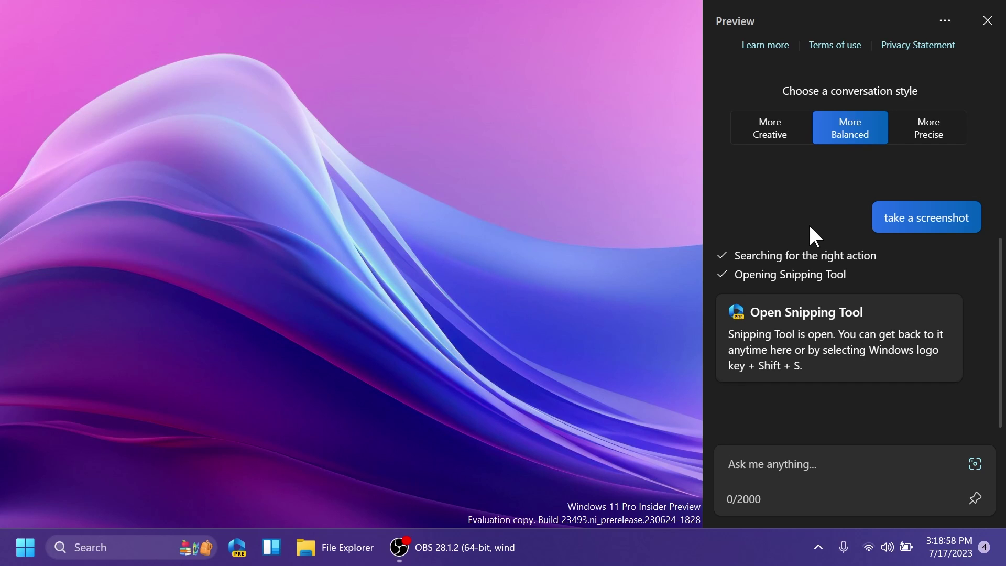
click(785, 227)
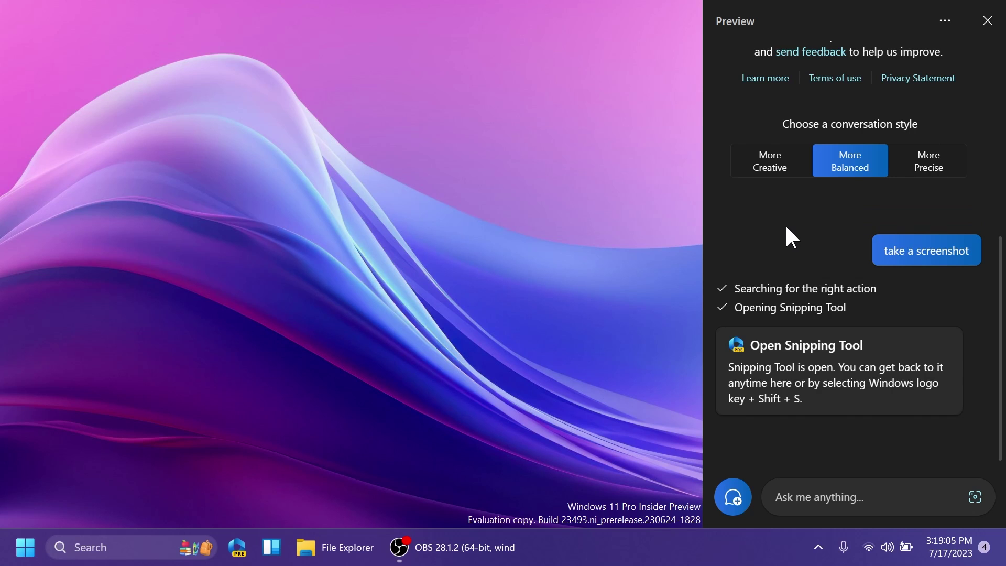
scroll(786, 236, up, 5)
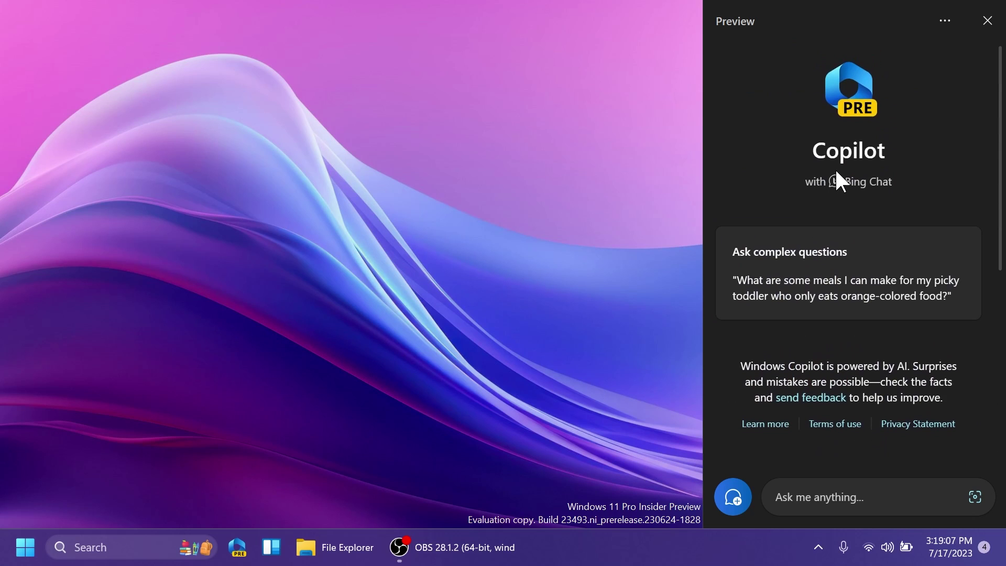
scroll(823, 200, down, 5)
Step: Inspect the Copilot pane in DevTools, close DevTools and review the pane's content again
right_click(787, 214)
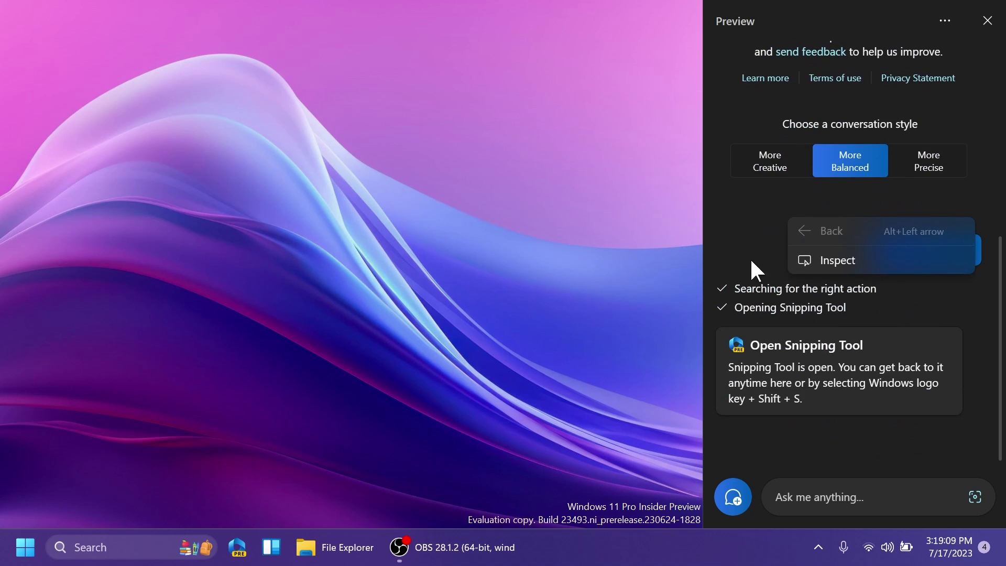
click(821, 261)
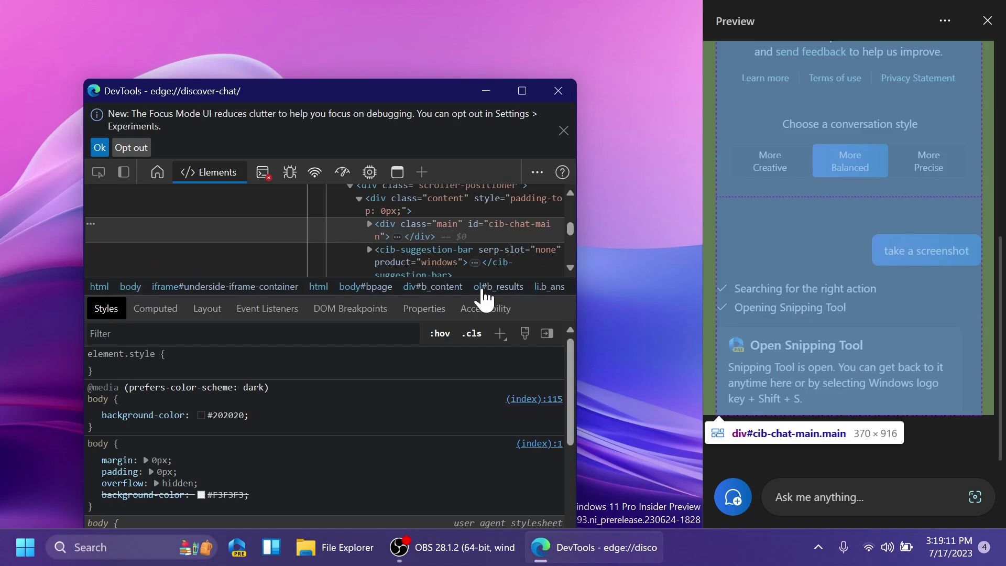
click(557, 91)
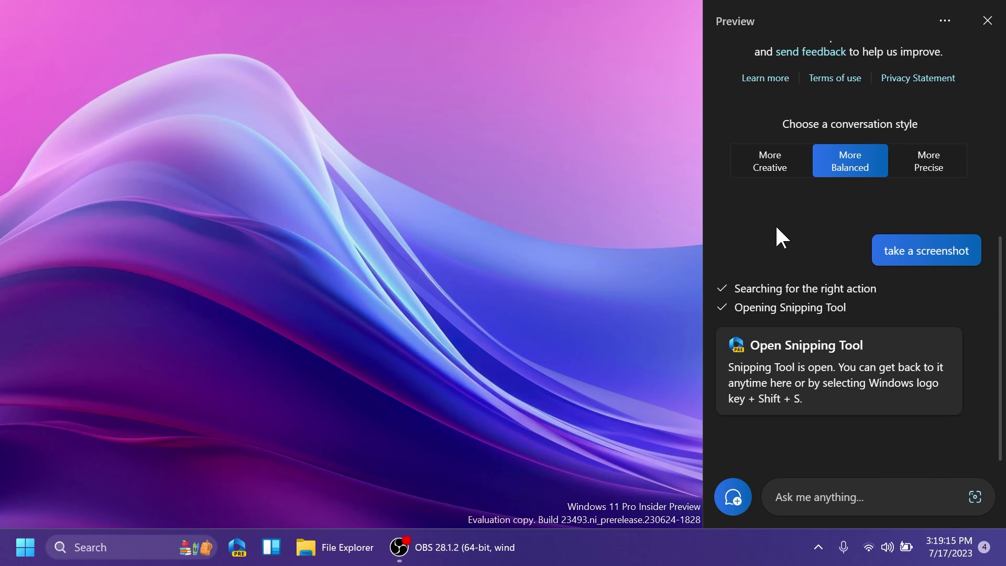
scroll(779, 234, up, 6)
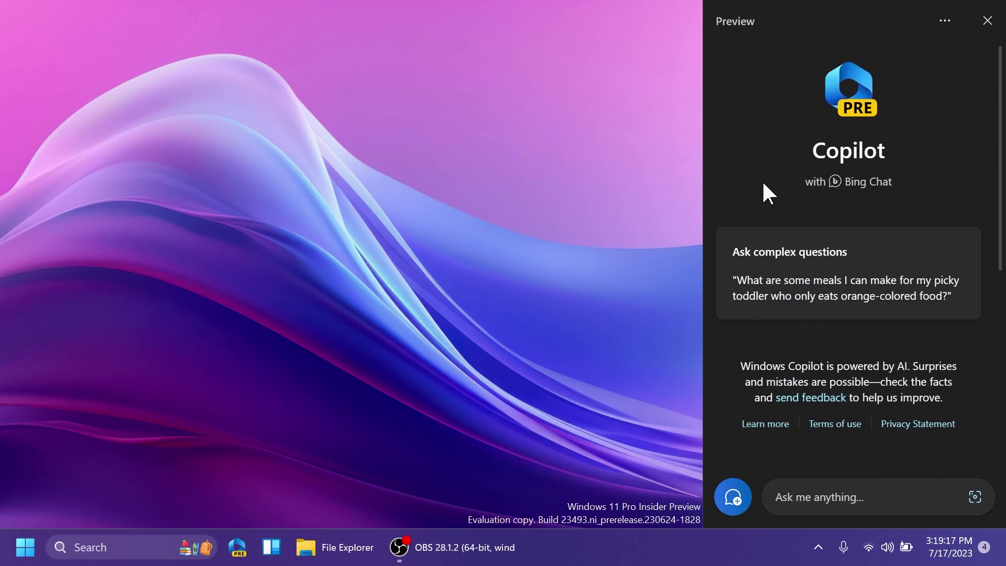
scroll(764, 190, down, 6)
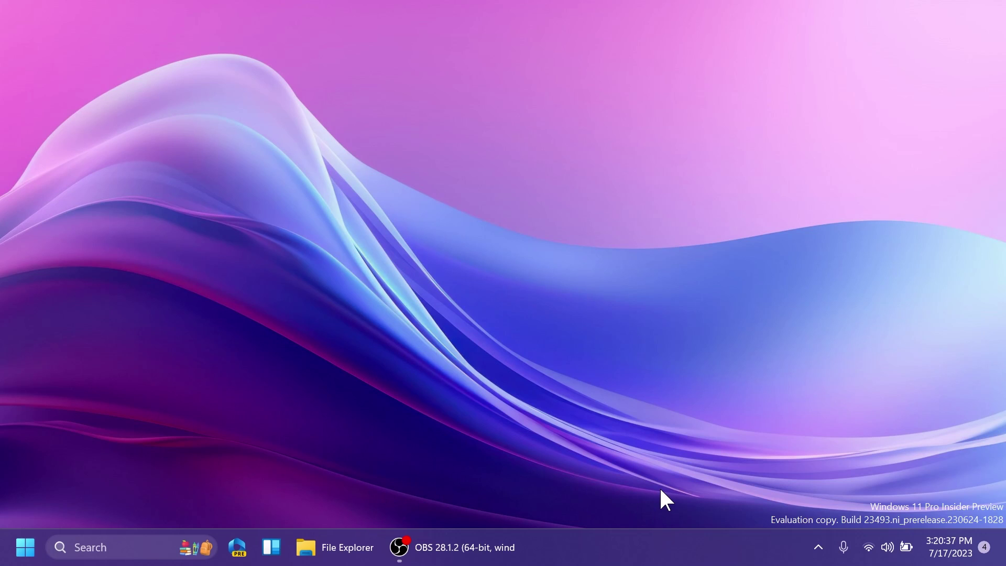
Step: Open the taskbar settings and expand Taskbar behaviors to reach the button combining options
right_click(643, 543)
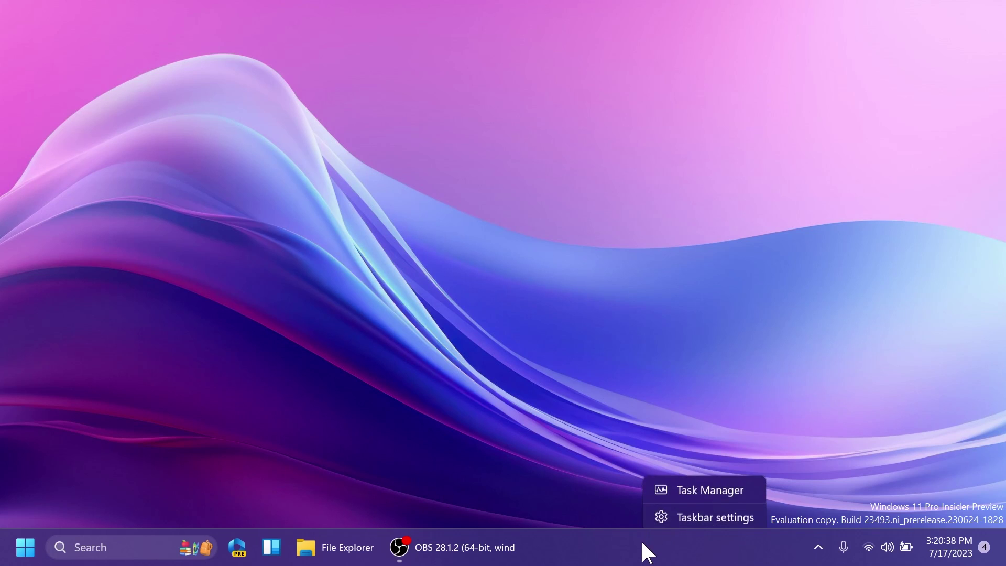
click(668, 518)
scroll(529, 340, down, 10)
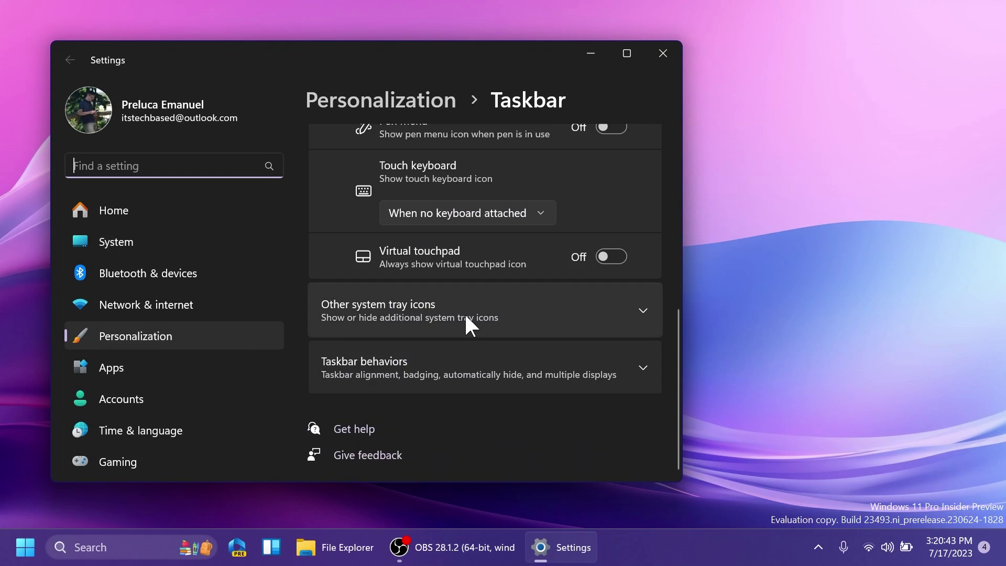
click(441, 362)
scroll(469, 308, down, 10)
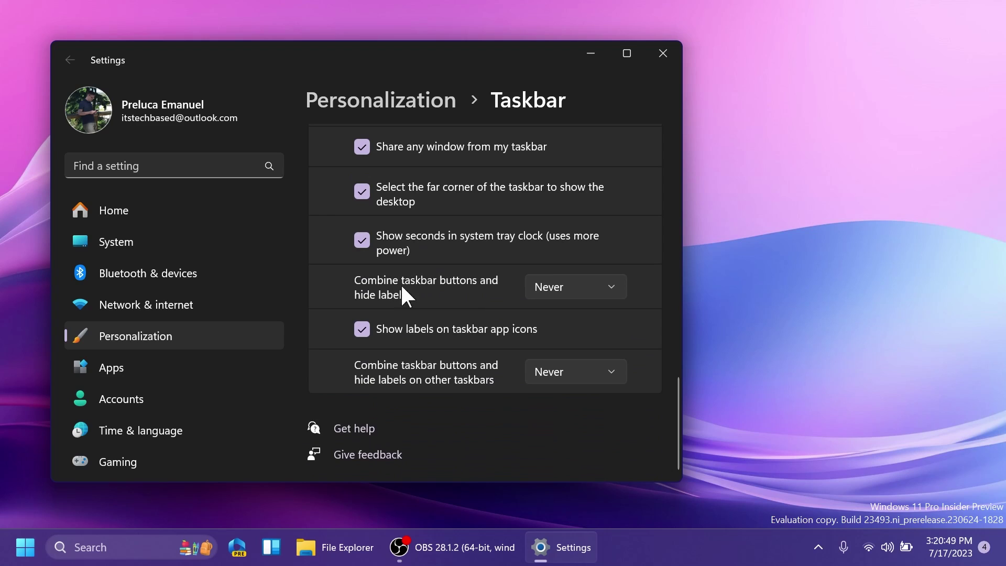
Step: View the combine-buttons-and-hide-labels options for the main and other taskbars, keep both on Never, and close Settings
click(591, 293)
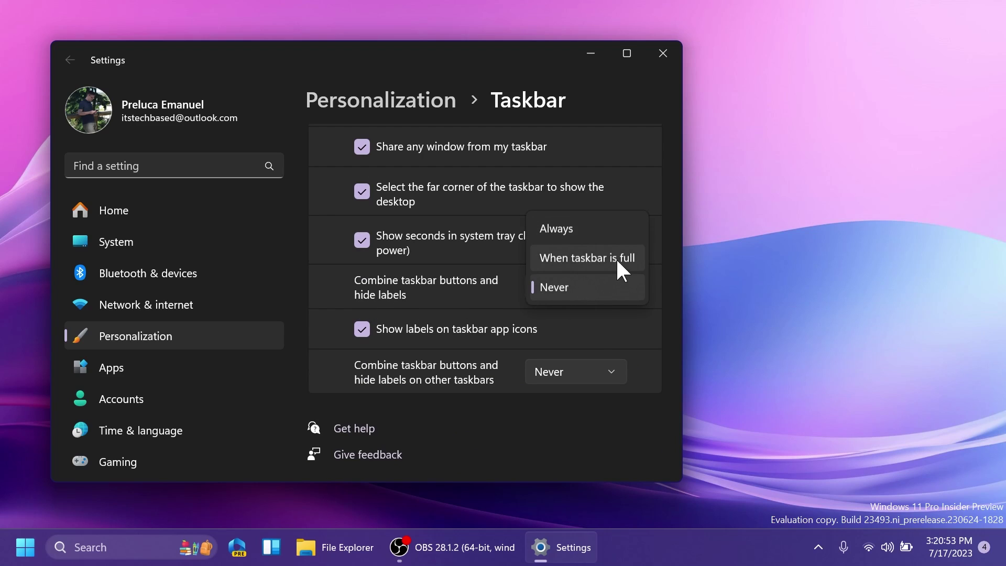
click(666, 280)
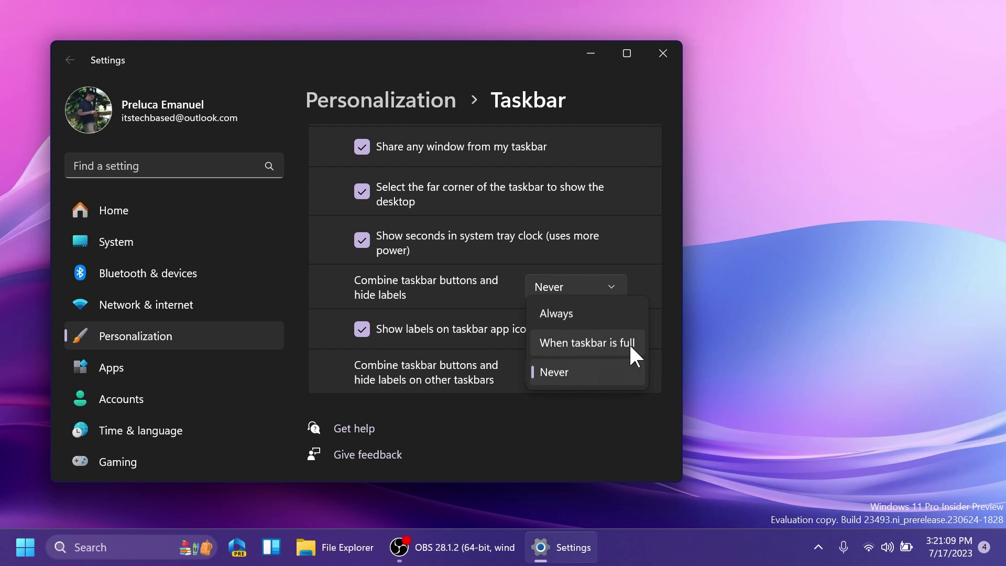
click(600, 371)
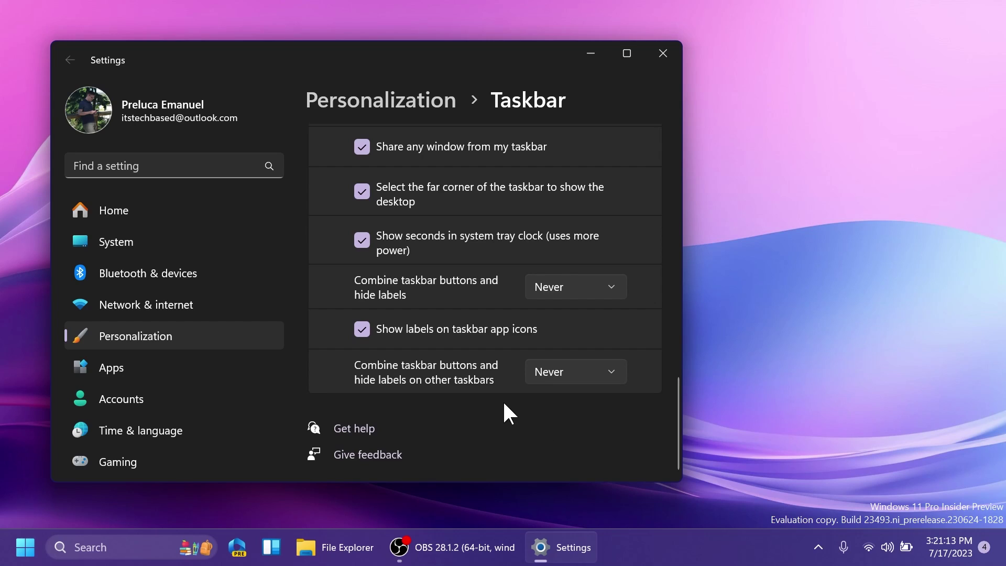
click(663, 53)
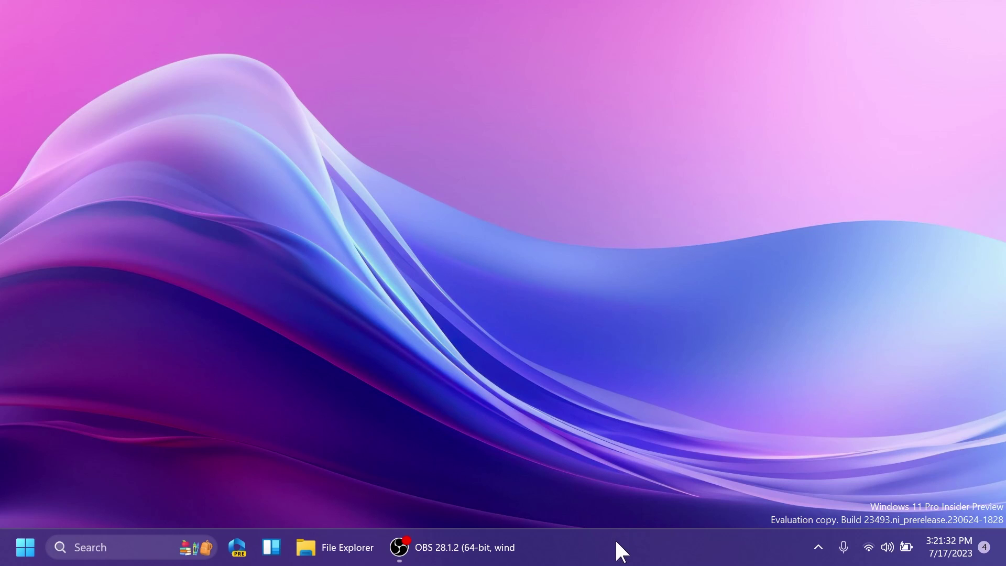
Step: Reopen the taskbar settings and view the choices for how search appears on the taskbar, keeping Search box
right_click(619, 547)
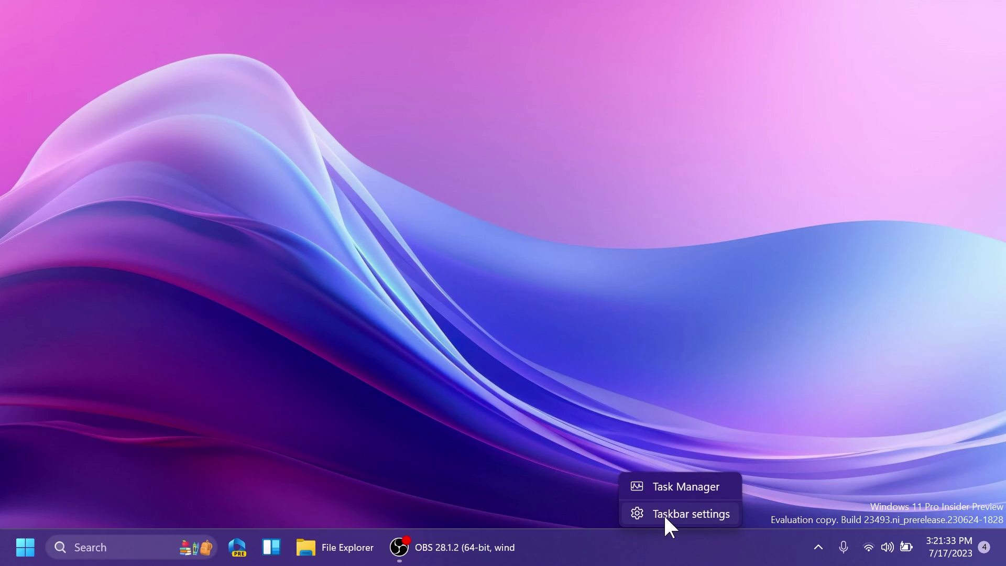
click(664, 512)
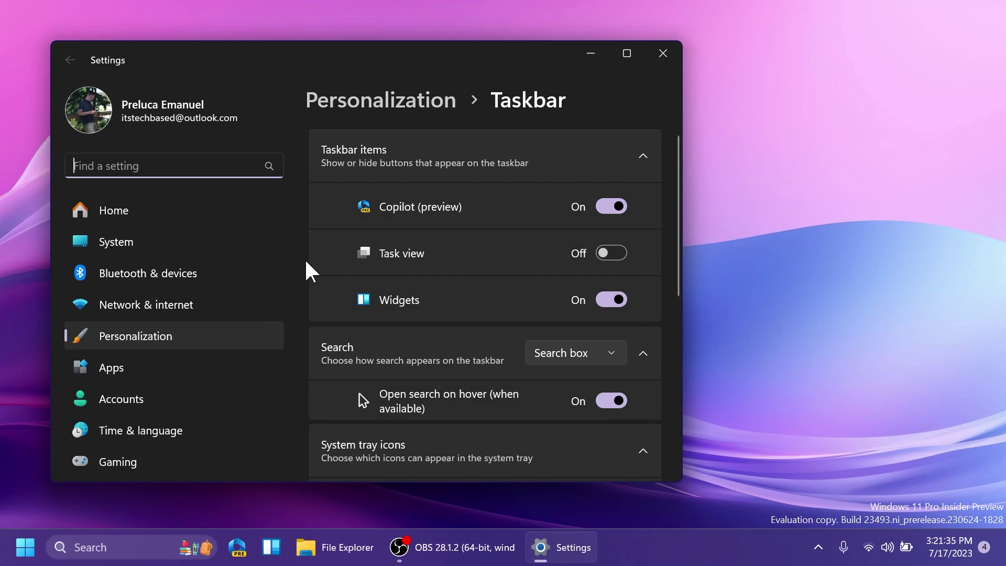
scroll(347, 283, down, 2)
click(576, 246)
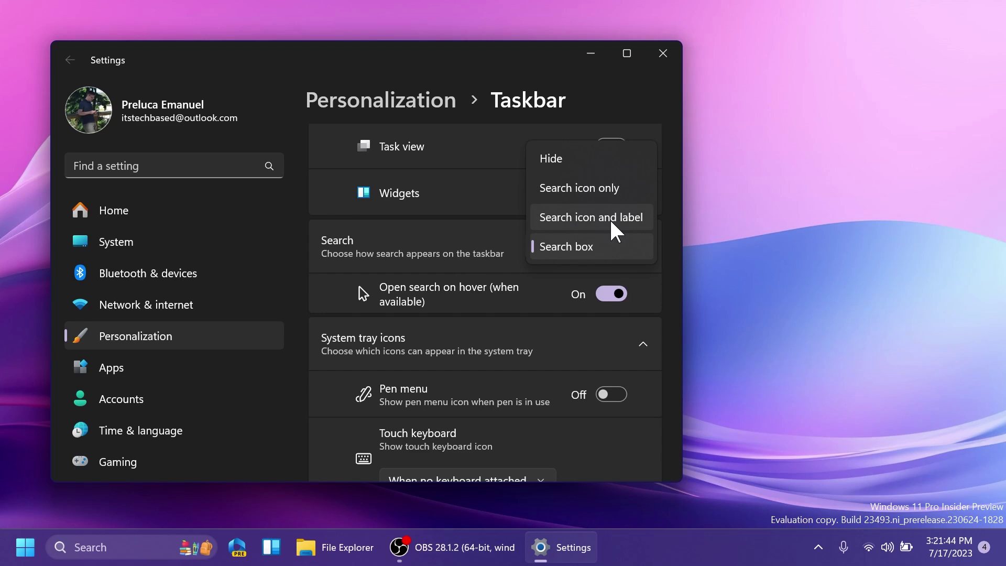
click(424, 303)
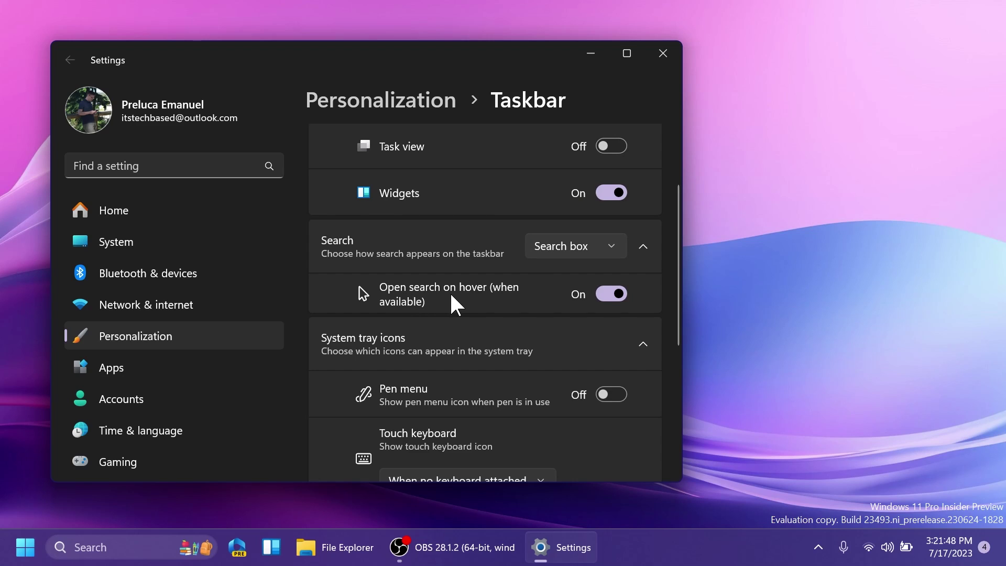
Step: Switch "Open search on hover (when available)" off and back on in the taskbar search settings
click(614, 295)
click(618, 302)
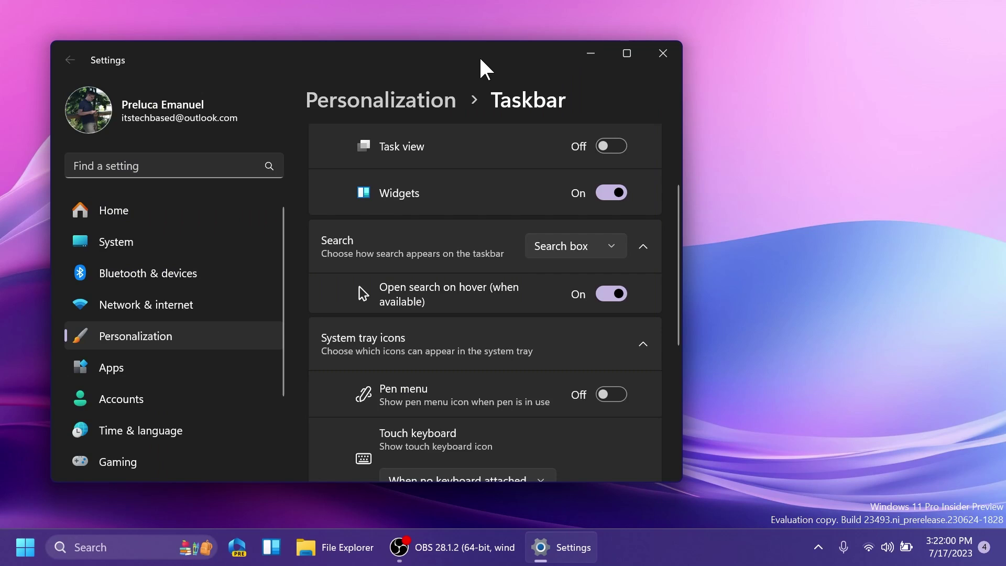
click(608, 296)
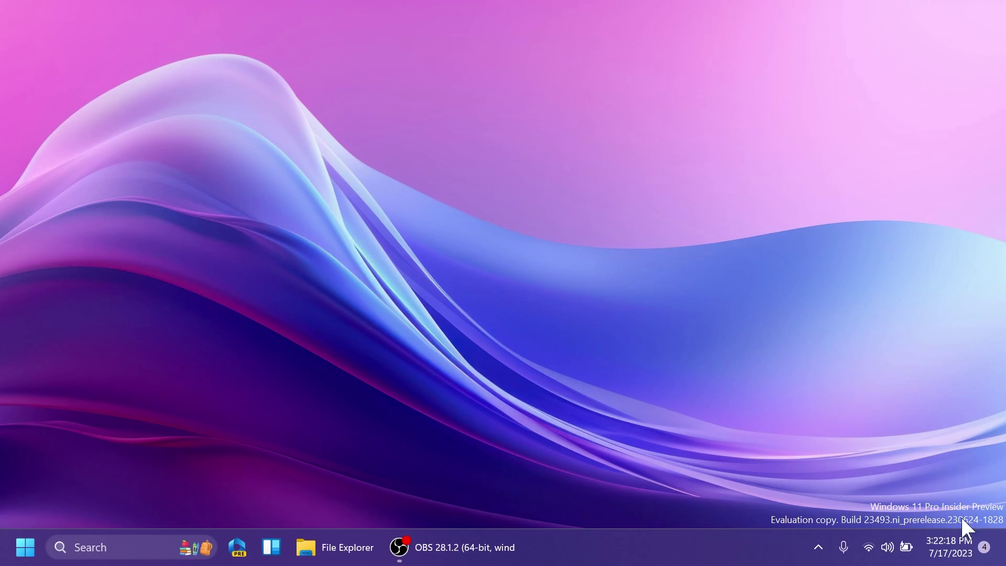
Step: Switch "Show time and date in the System tray" off and back on in the Date & time settings, and close Settings
mouse_move(956, 550)
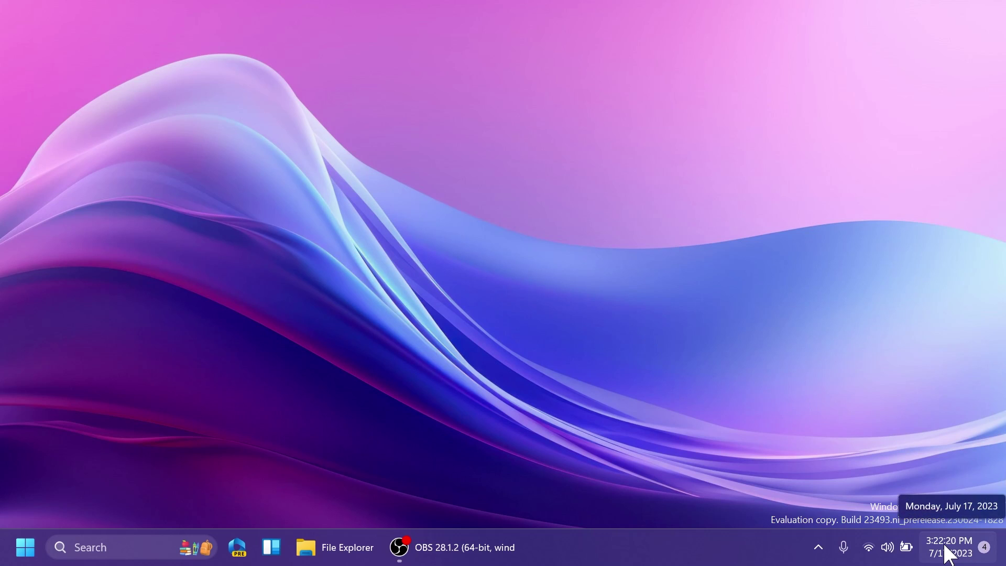
right_click(948, 552)
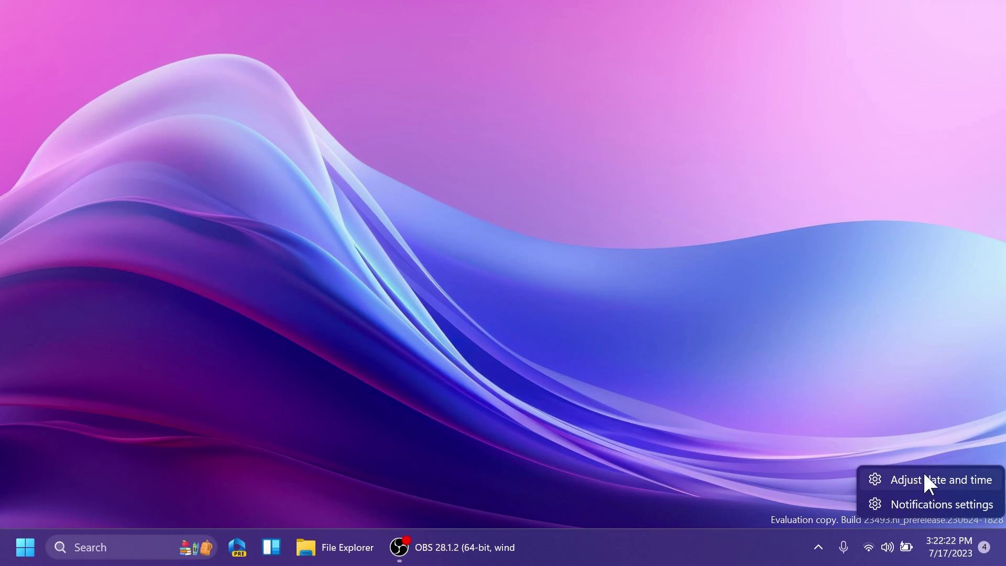
click(925, 477)
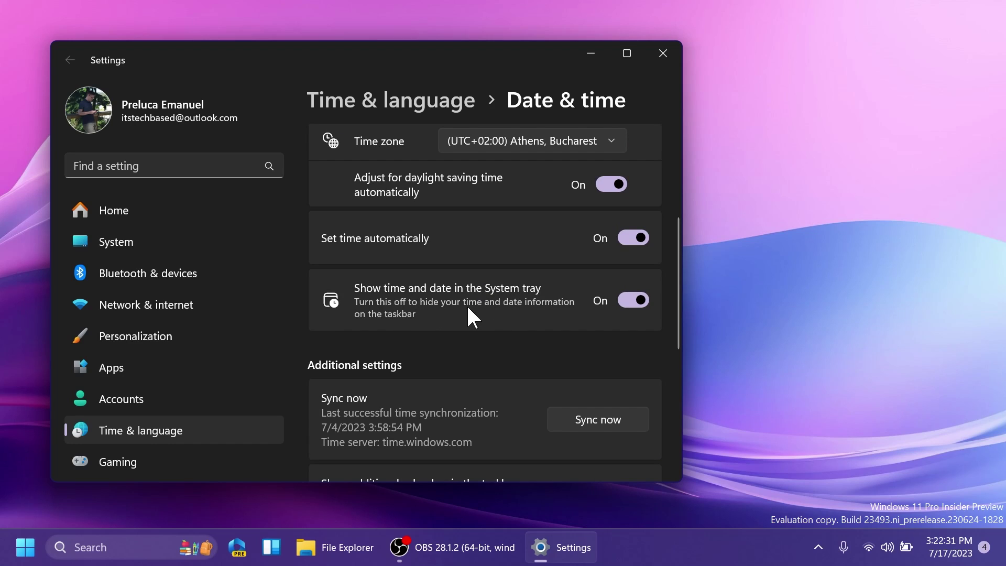
click(634, 301)
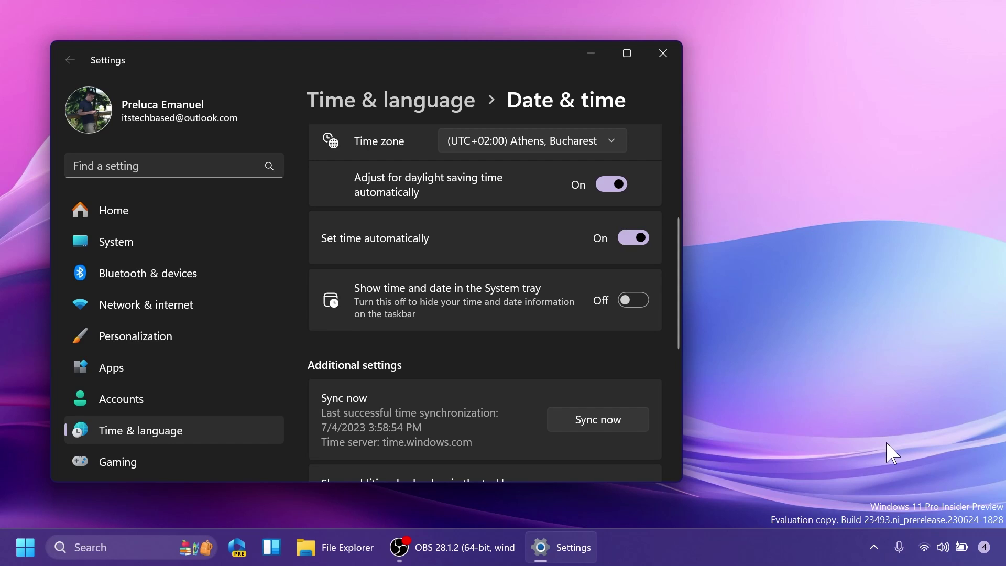
click(632, 300)
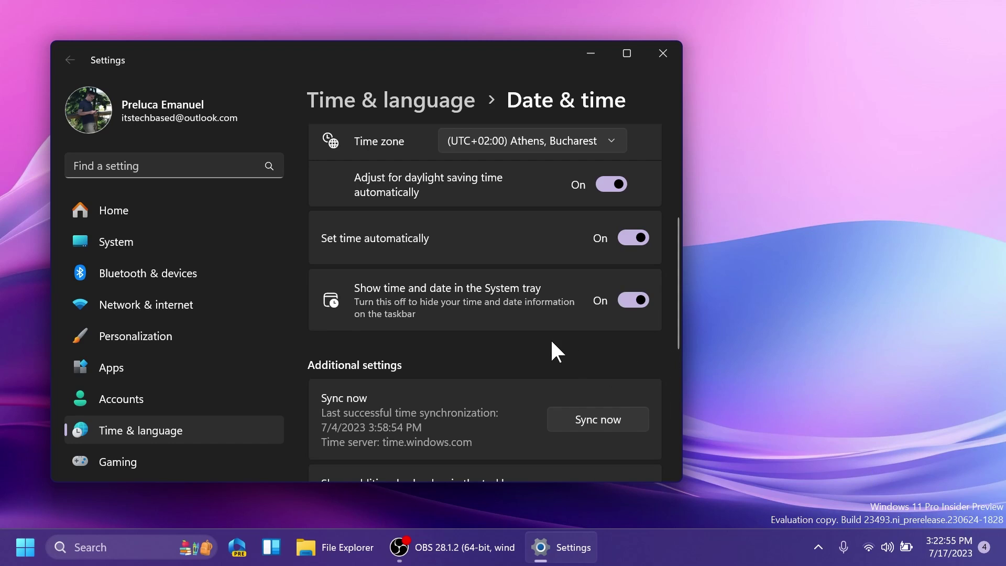
click(662, 54)
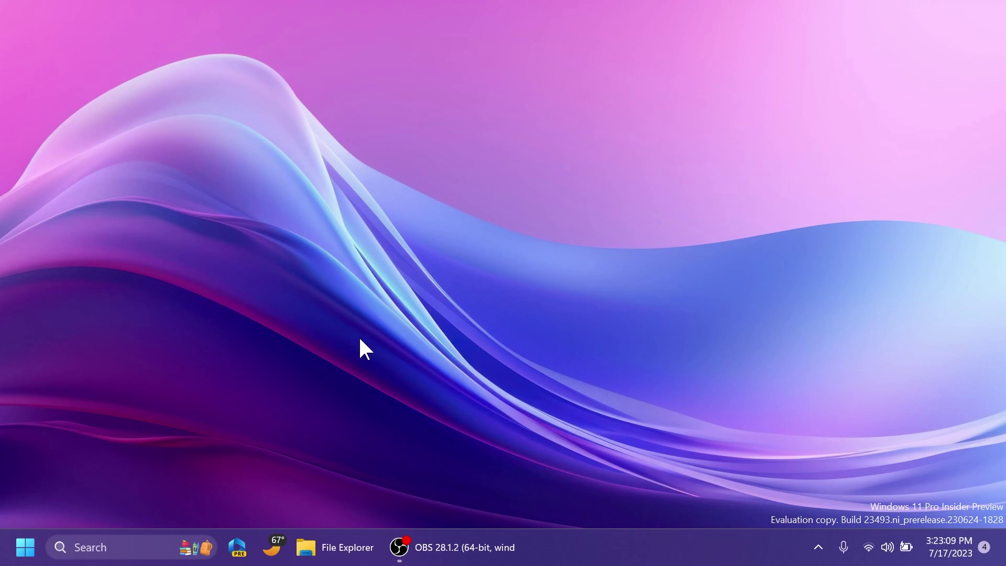
Step: Search Windows for "se" and open the Settings app on its Home page
click(104, 547)
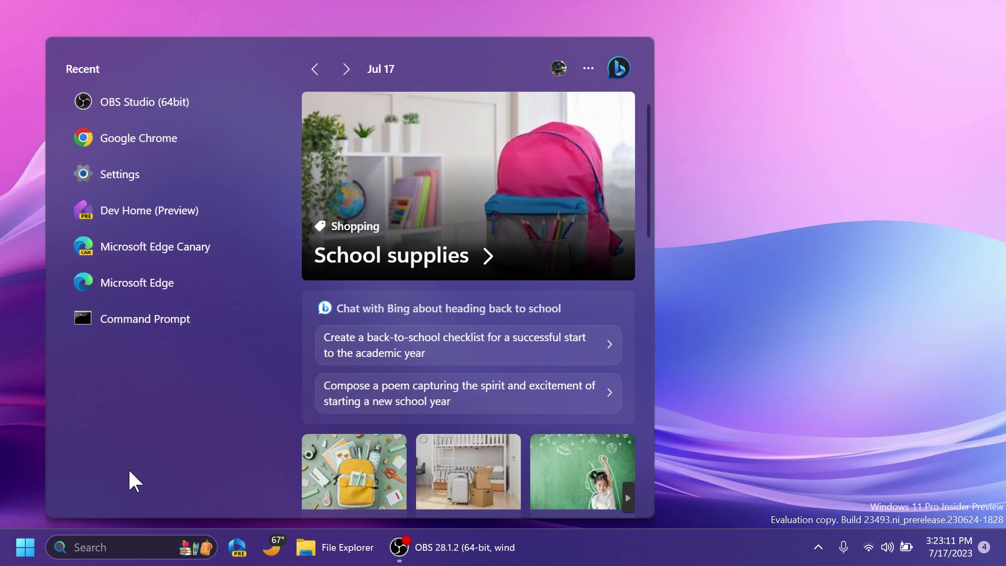
text(se)
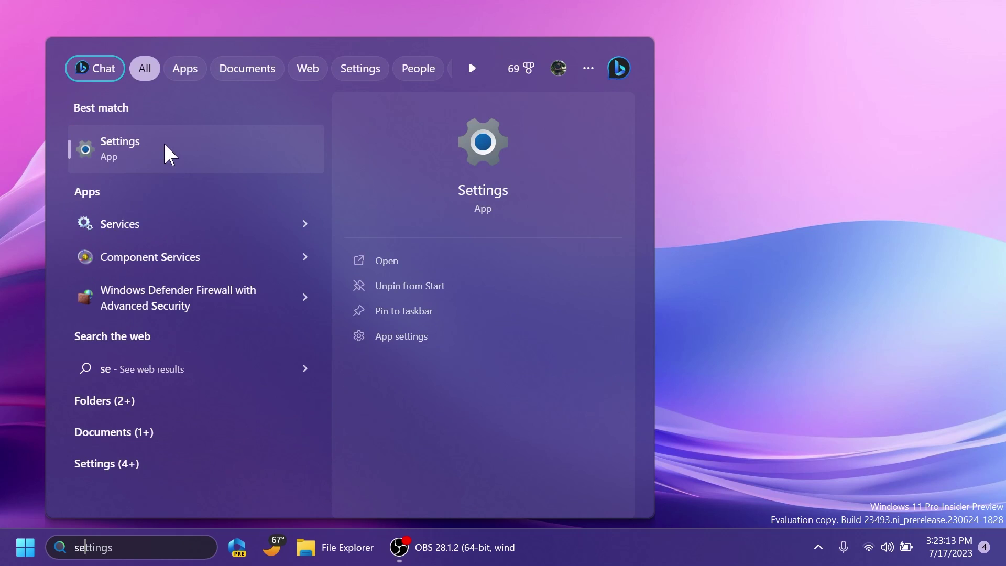
click(763, 268)
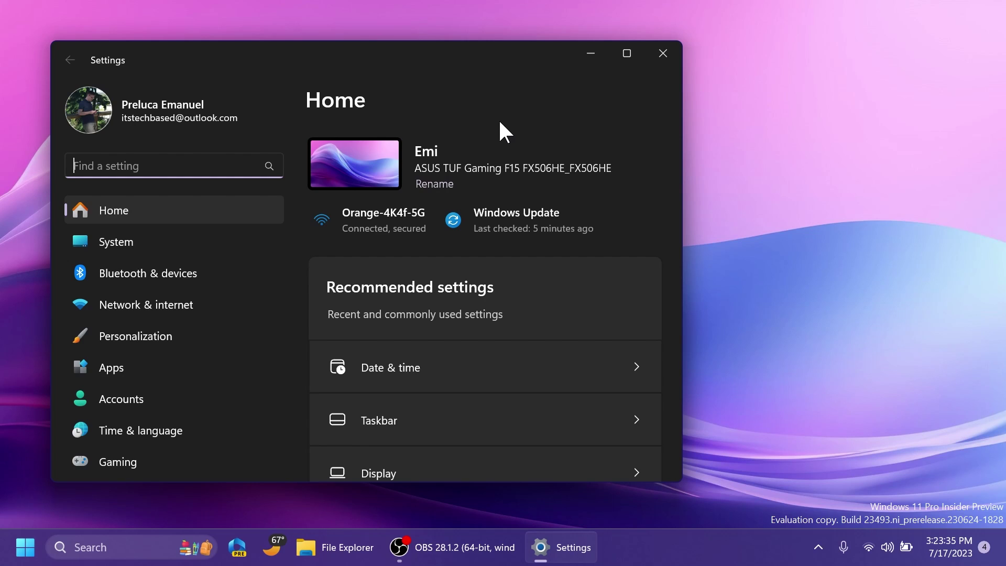
Step: Maximise the Settings window and look through the Home page's cards, from recommended settings to device personalization
scroll(485, 293, down, 2)
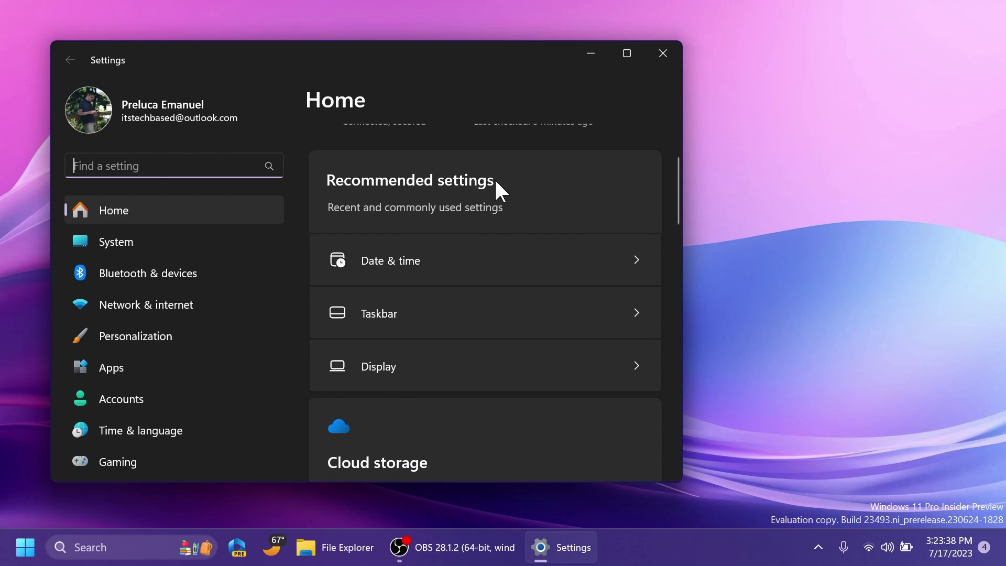
scroll(494, 181, down, 8)
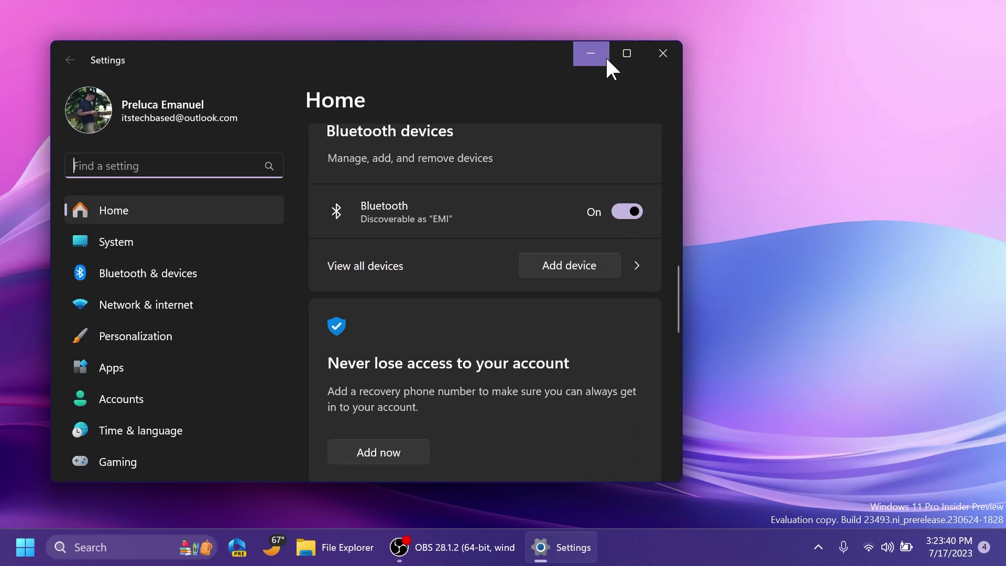
click(627, 52)
scroll(540, 336, up, 10)
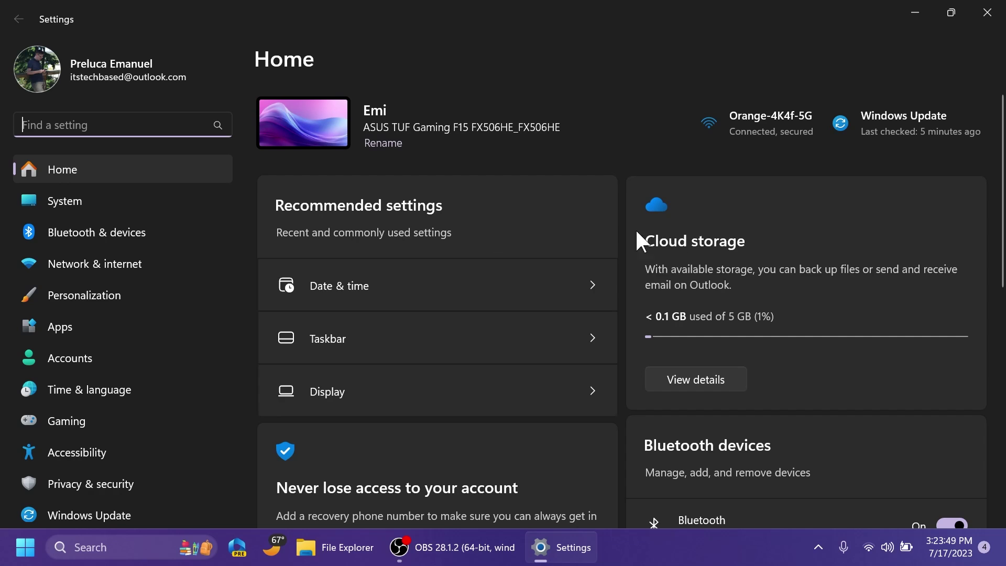
scroll(661, 197, down, 1)
scroll(493, 247, down, 3)
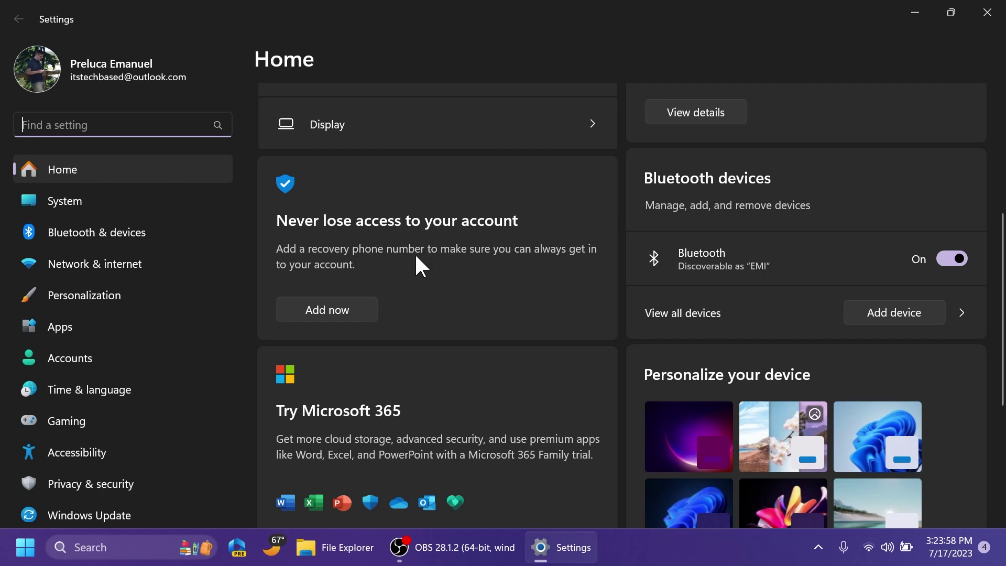
scroll(435, 251, down, 3)
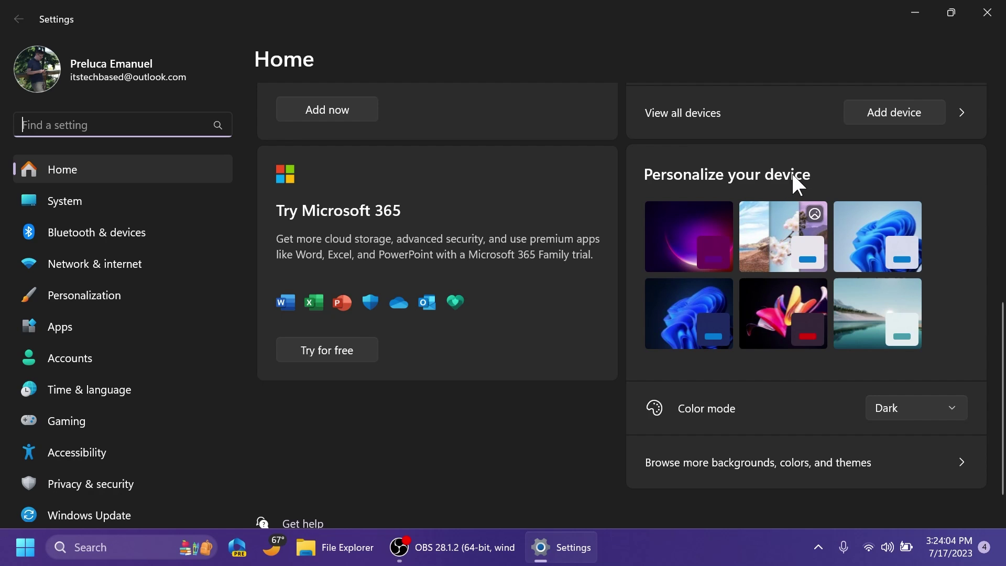
Step: Review the Settings Home page from the recommended settings down to the Microsoft 365 and color mode cards, and open Display
scroll(494, 269, up, 5)
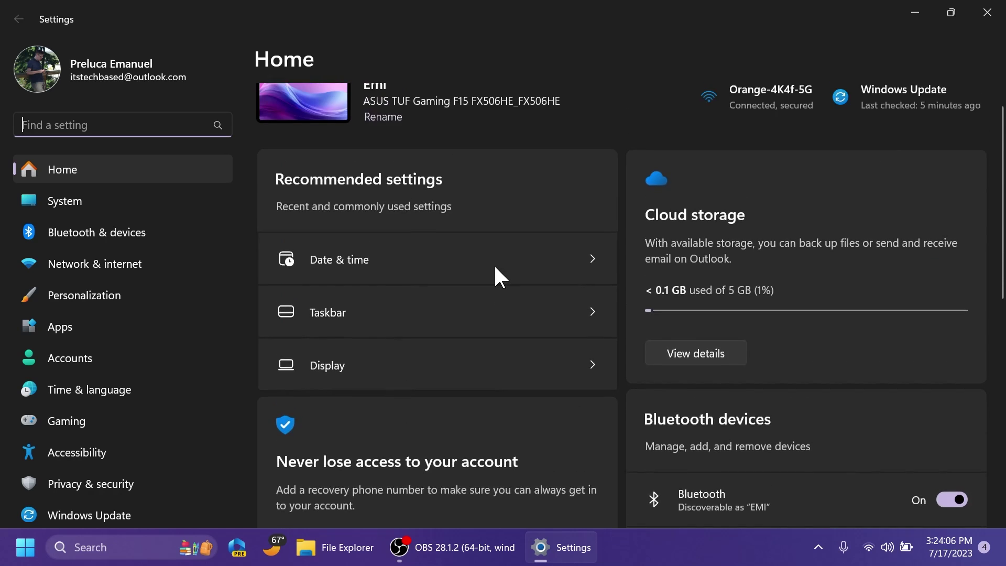
scroll(515, 210, down, 10)
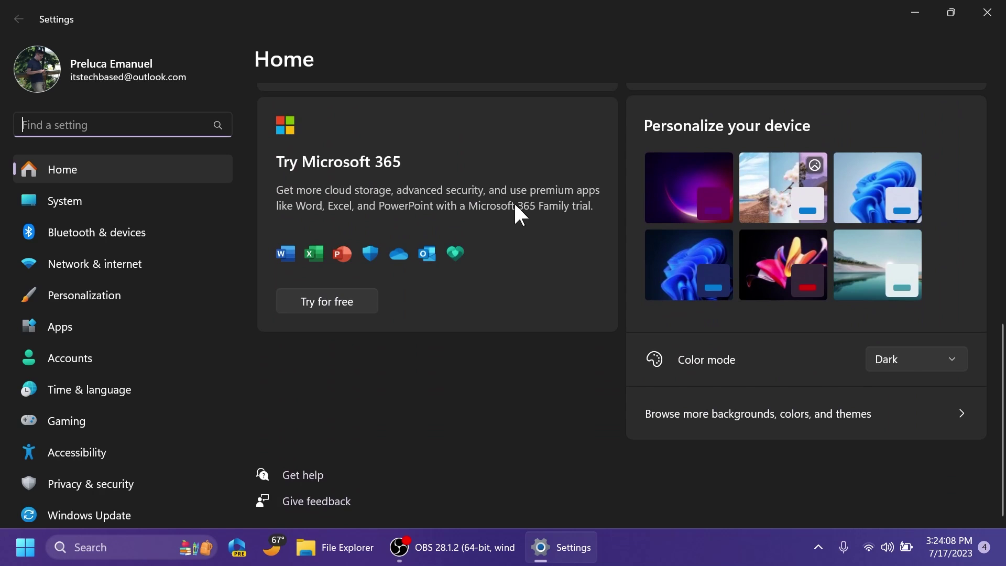
scroll(515, 206, up, 10)
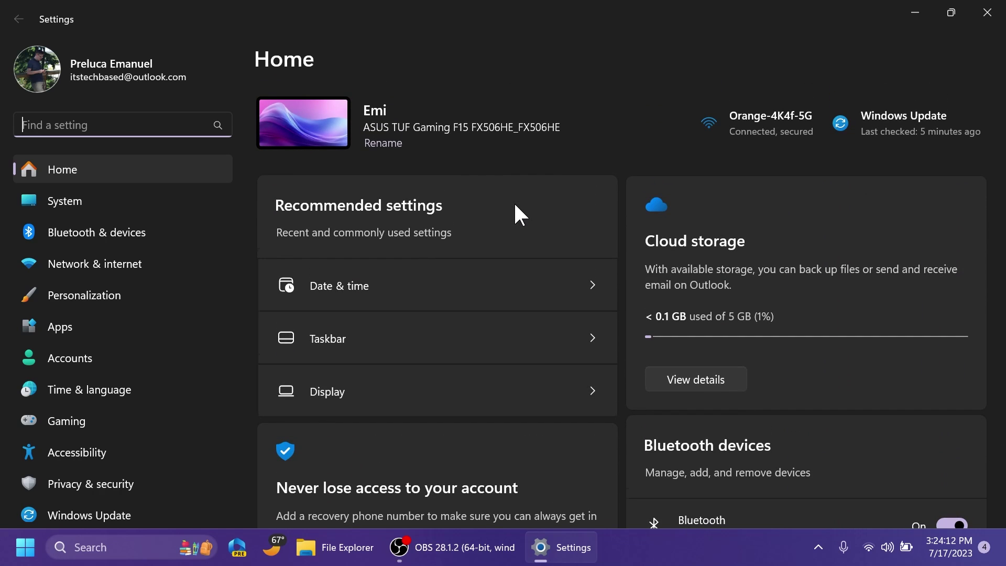
scroll(515, 205, down, 10)
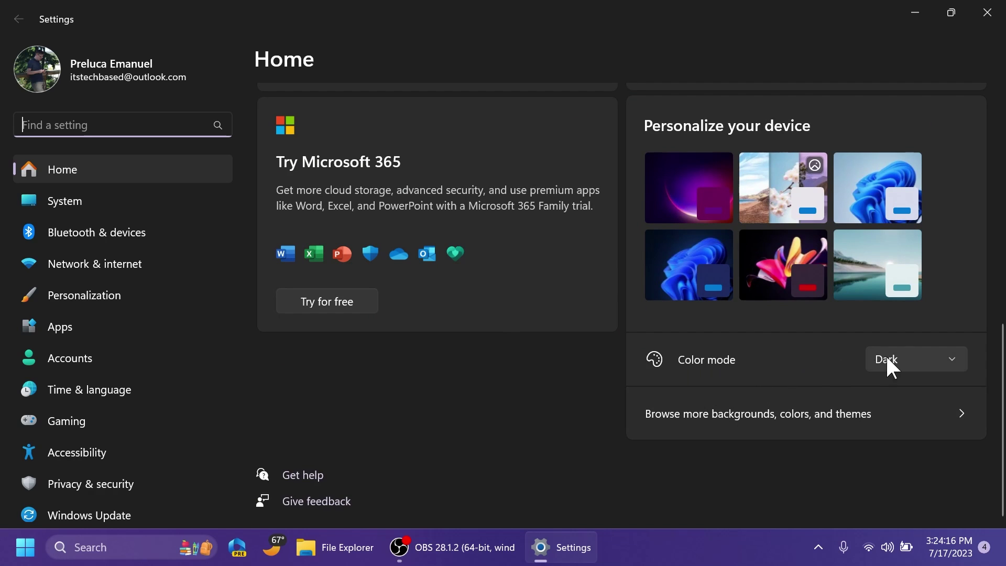
scroll(506, 347, up, 10)
scroll(694, 373, down, 2)
scroll(478, 337, up, 2)
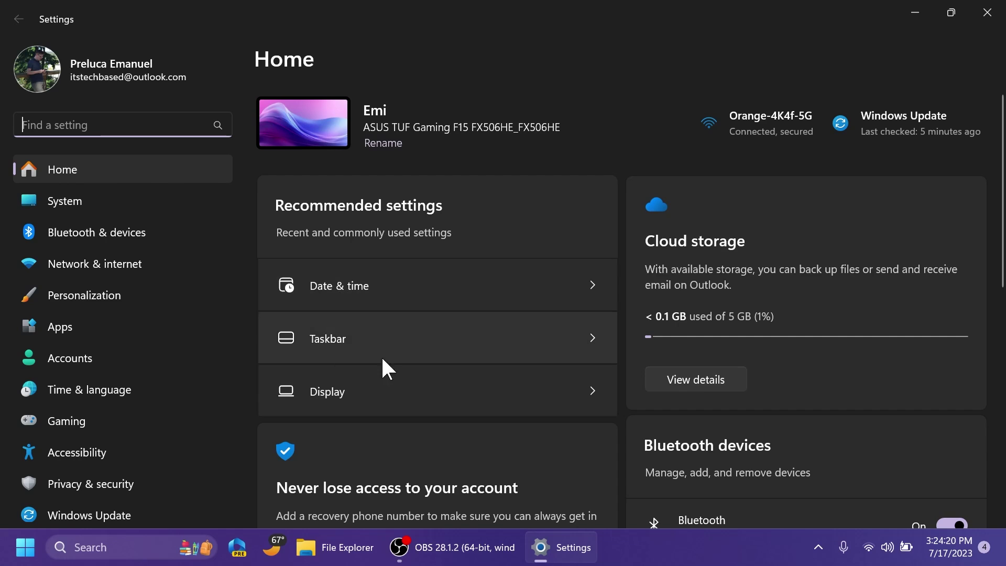
click(472, 392)
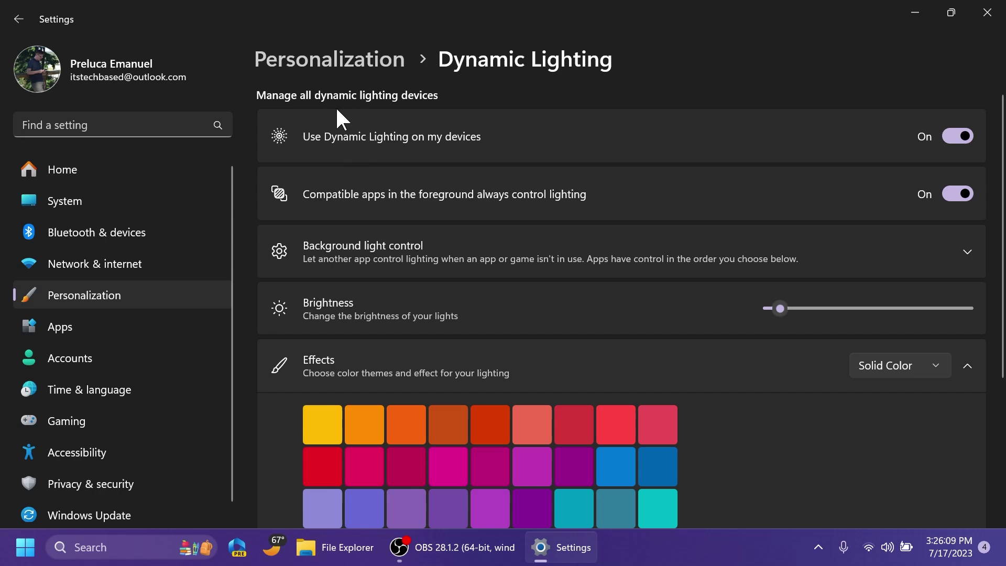
Step: Look over the Dynamic Lighting page and expand its Background light control section
scroll(498, 111, down, 2)
scroll(353, 146, up, 2)
scroll(539, 202, down, 2)
click(403, 183)
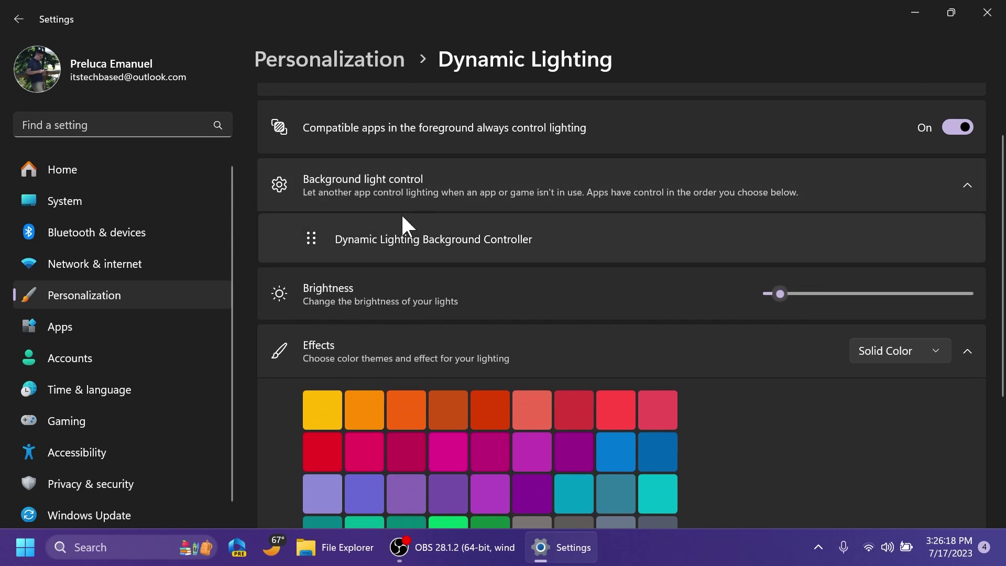
Step: Examine the Dynamic Lighting brightness, color palette and available effects, leaving the effect on Solid Color
scroll(382, 199, down, 2)
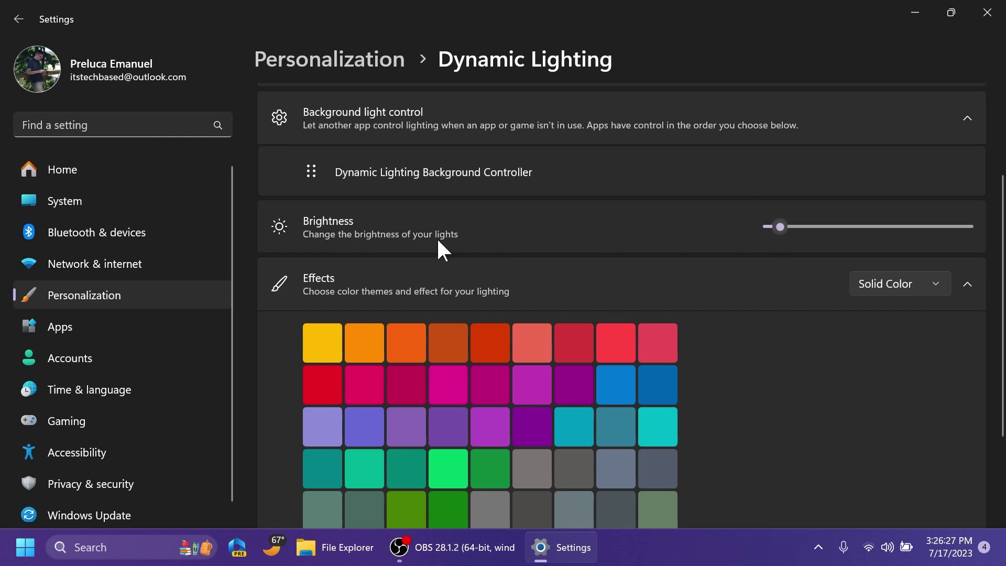
scroll(457, 242, down, 3)
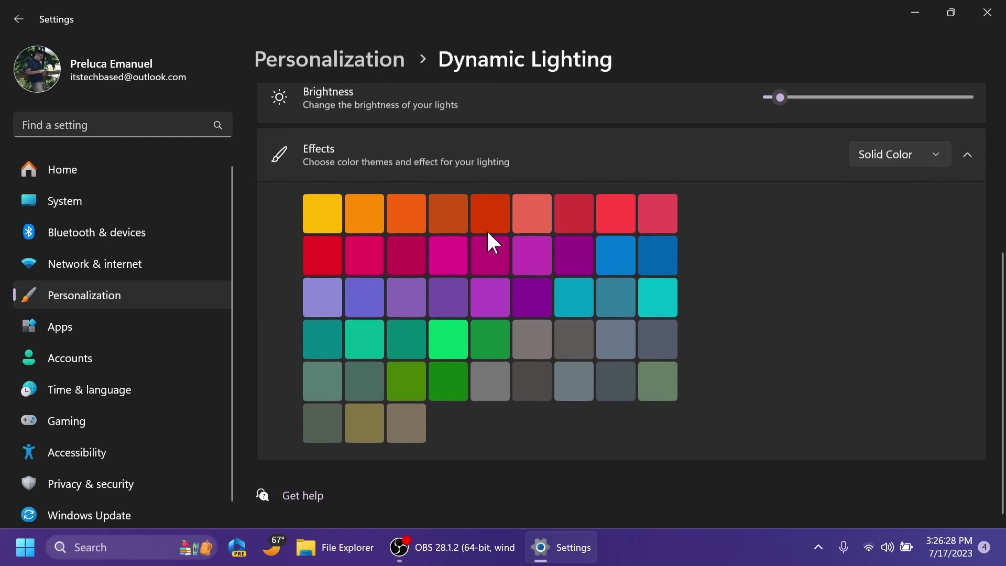
click(905, 157)
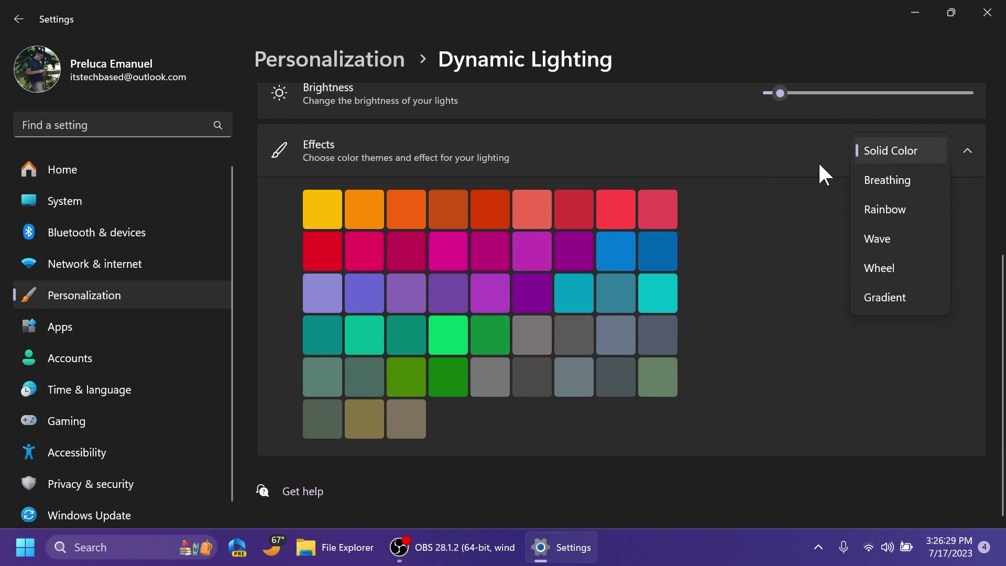
click(763, 251)
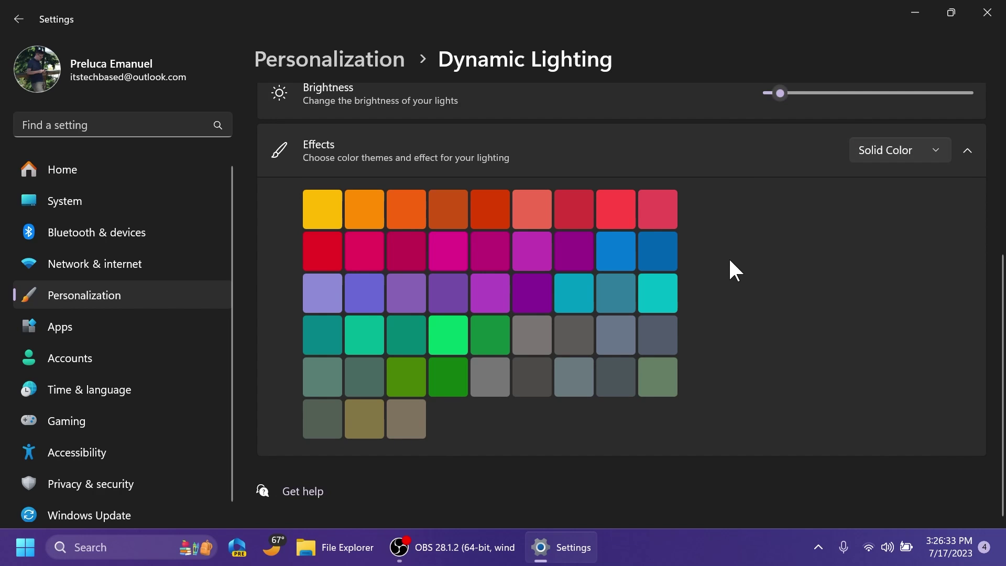
scroll(691, 267, up, 6)
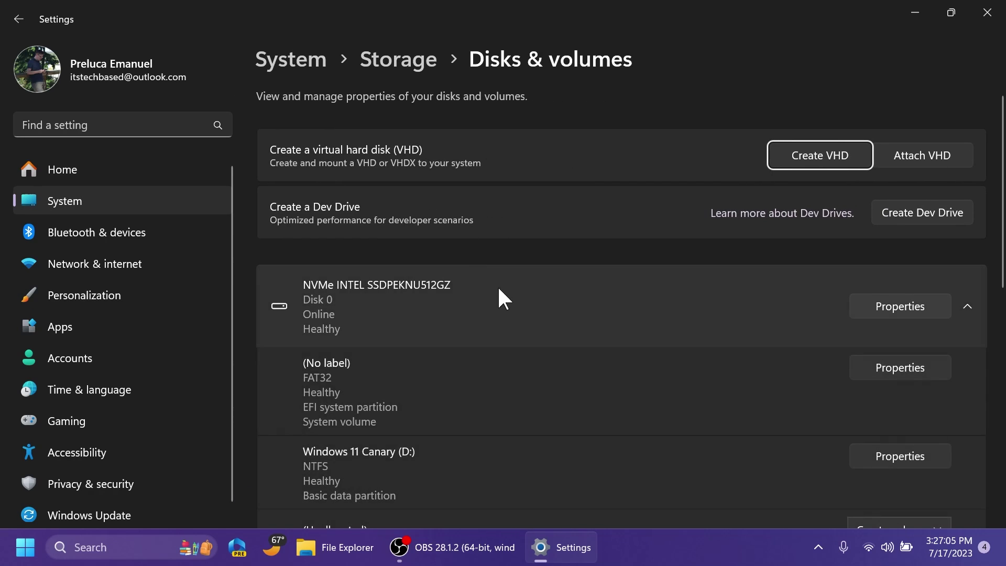
Step: Show the Create VHD and Create Dev Drive dialogs on the Disks & volumes page twice, cancelling each one
click(647, 94)
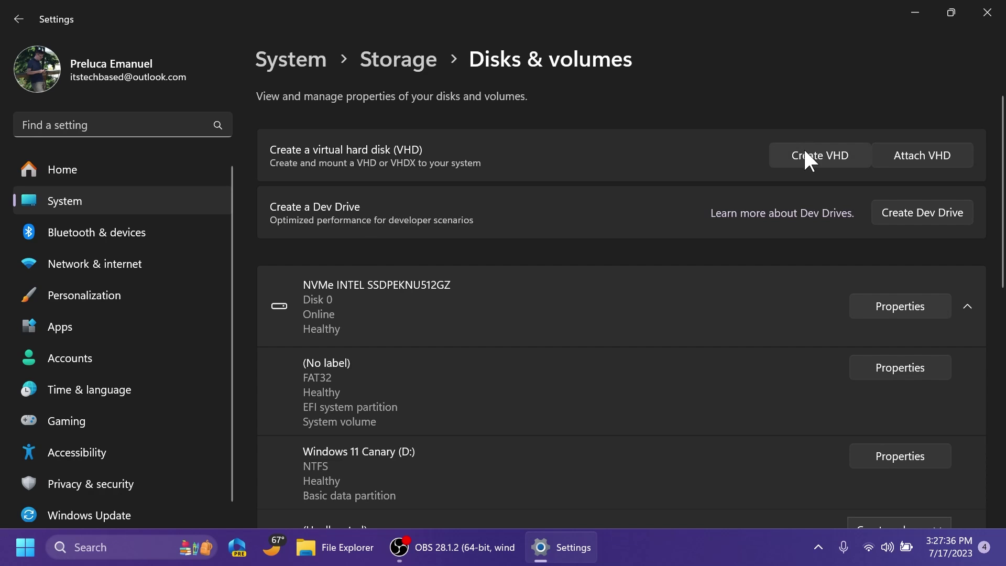
click(805, 156)
click(605, 497)
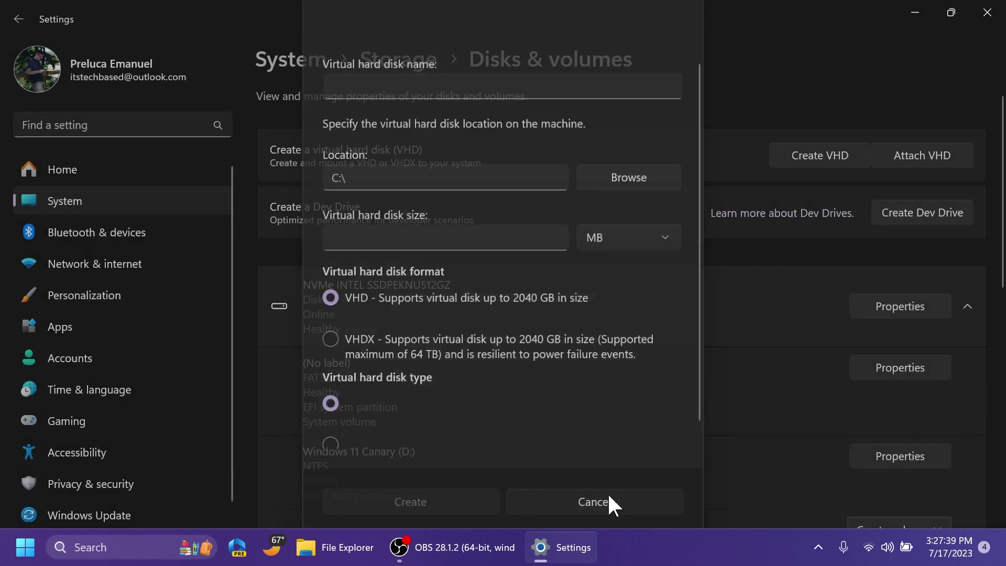
click(909, 215)
click(557, 481)
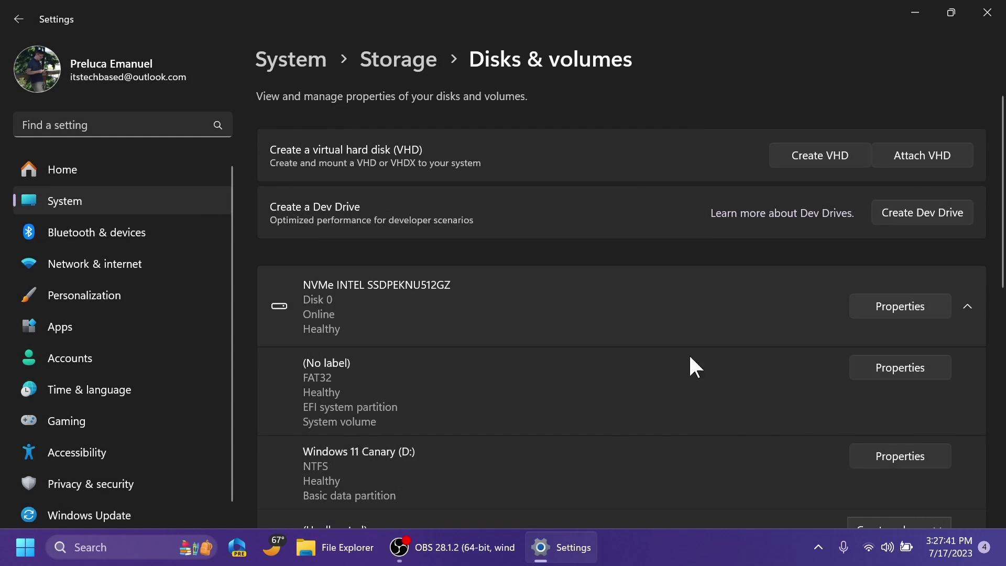
click(810, 157)
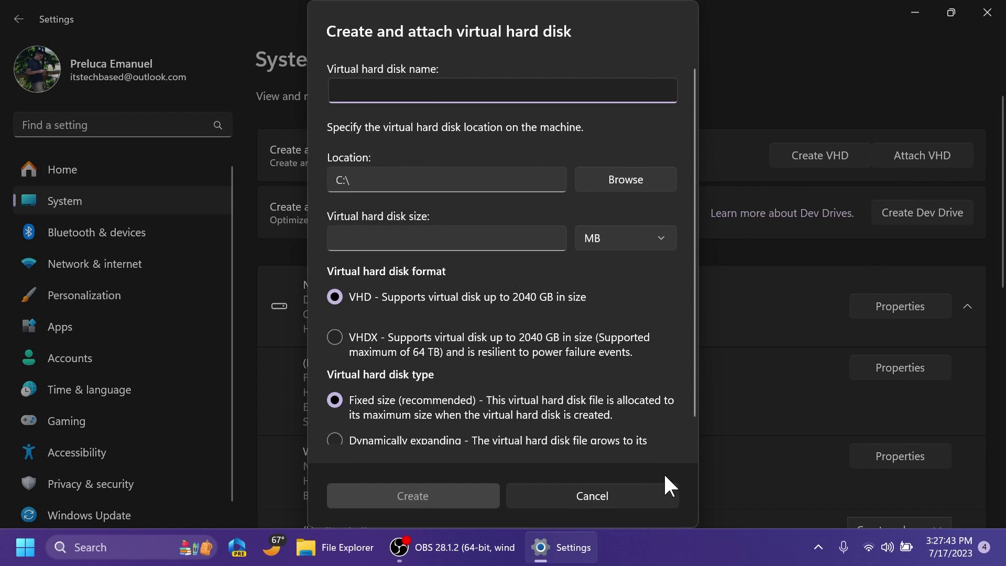
click(661, 493)
click(893, 214)
click(586, 477)
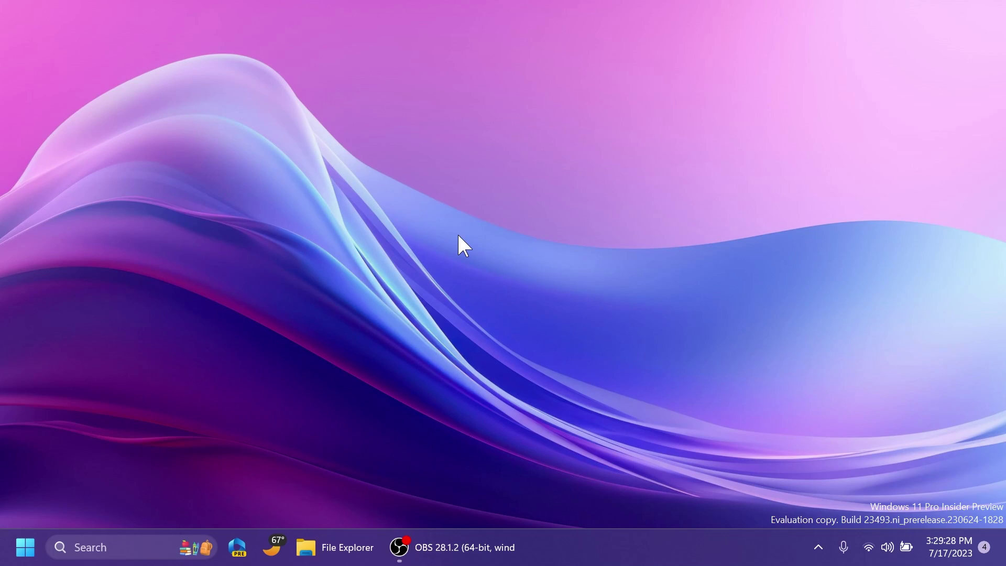
Step: Open the quick settings' sound output page and examine its output device, spatial sound and volume mixer sections
click(882, 539)
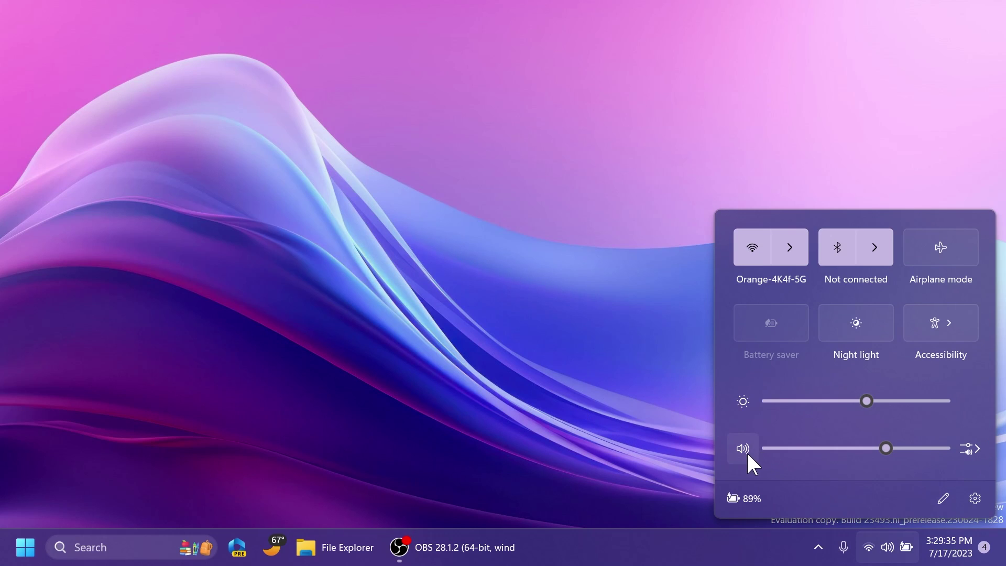
click(969, 449)
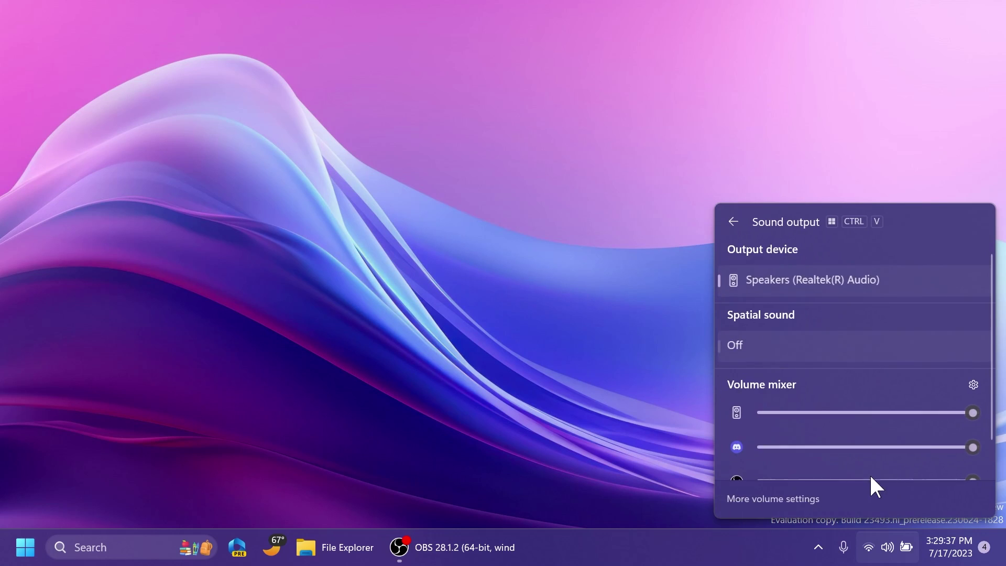
scroll(917, 246, down, 1)
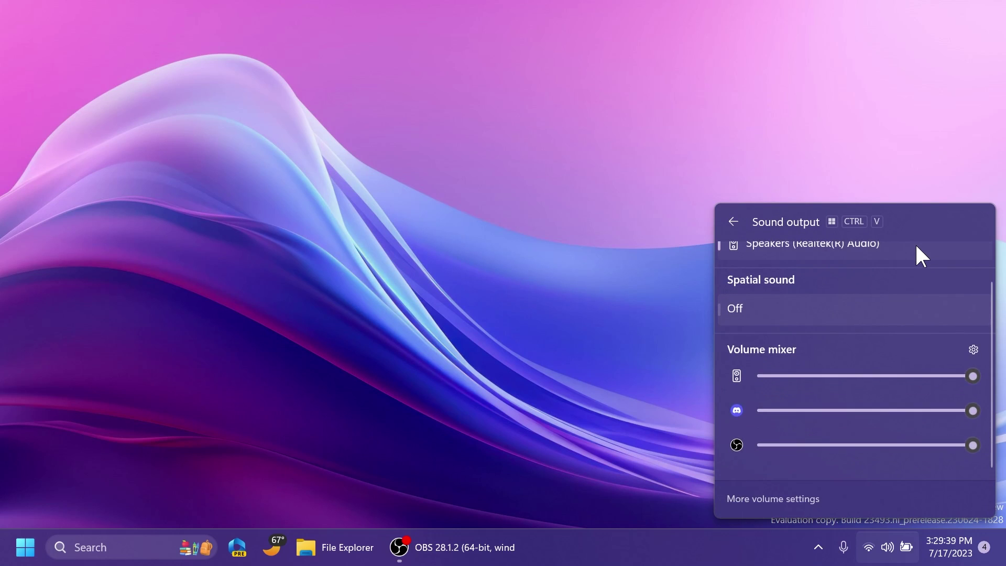
scroll(917, 247, up, 1)
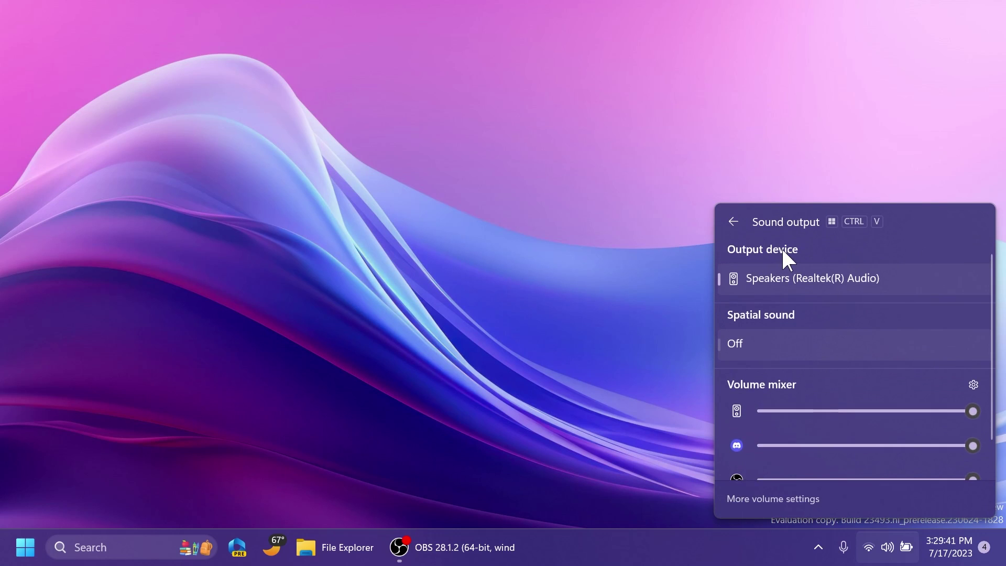
scroll(813, 314, down, 1)
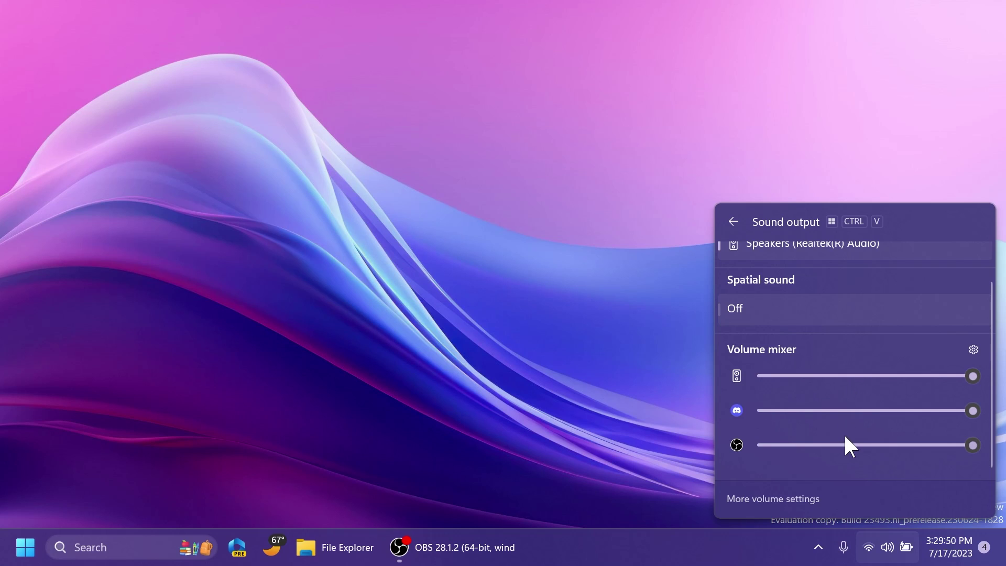
Step: View and close the full Volume mixer settings page, and open More volume settings from the reopened sound output page
click(973, 349)
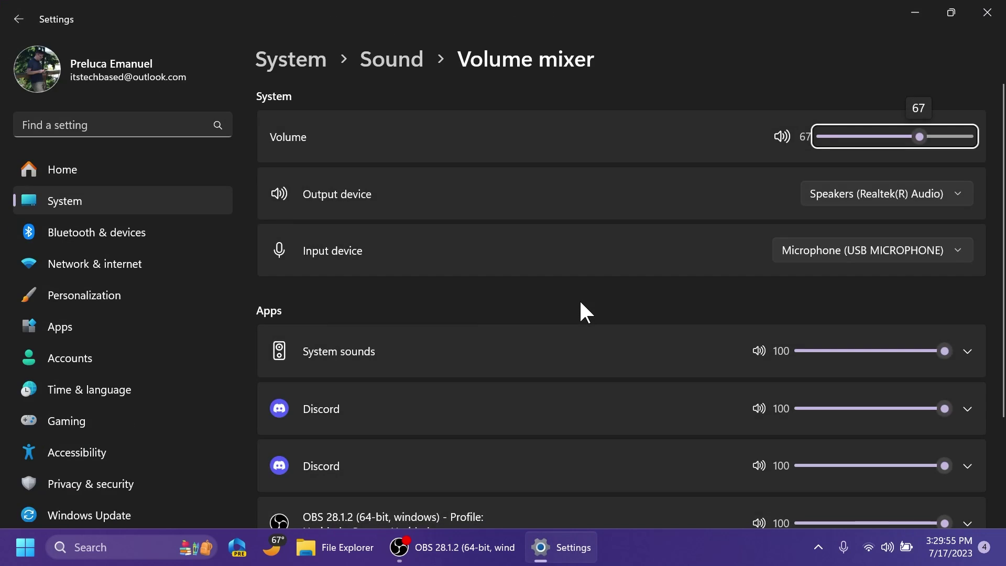
click(987, 12)
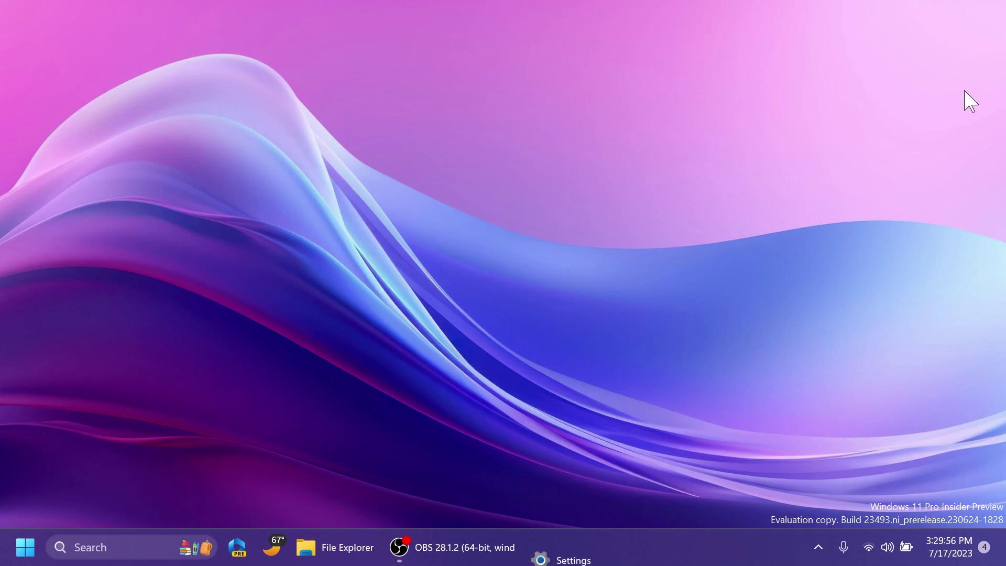
click(886, 547)
click(967, 446)
scroll(822, 385, down, 1)
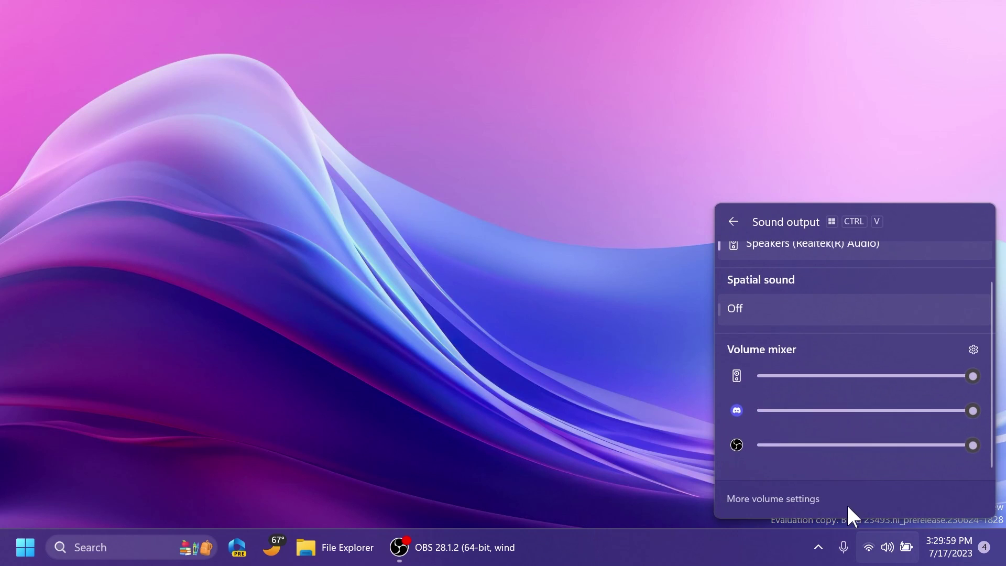
click(769, 498)
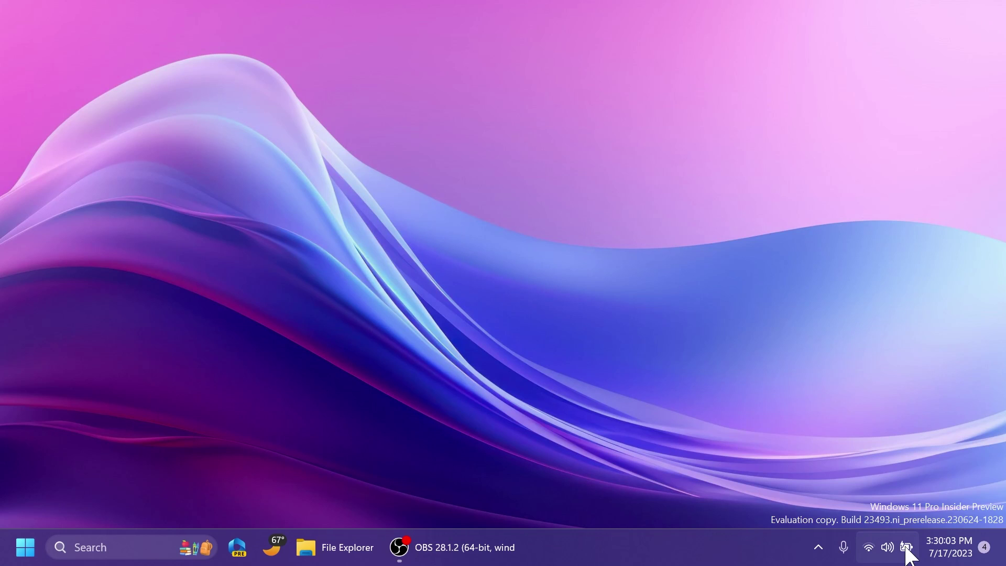
Step: Reopen the sound output page from quick settings and look through the per-app sliders in its volume mixer
click(890, 546)
click(969, 465)
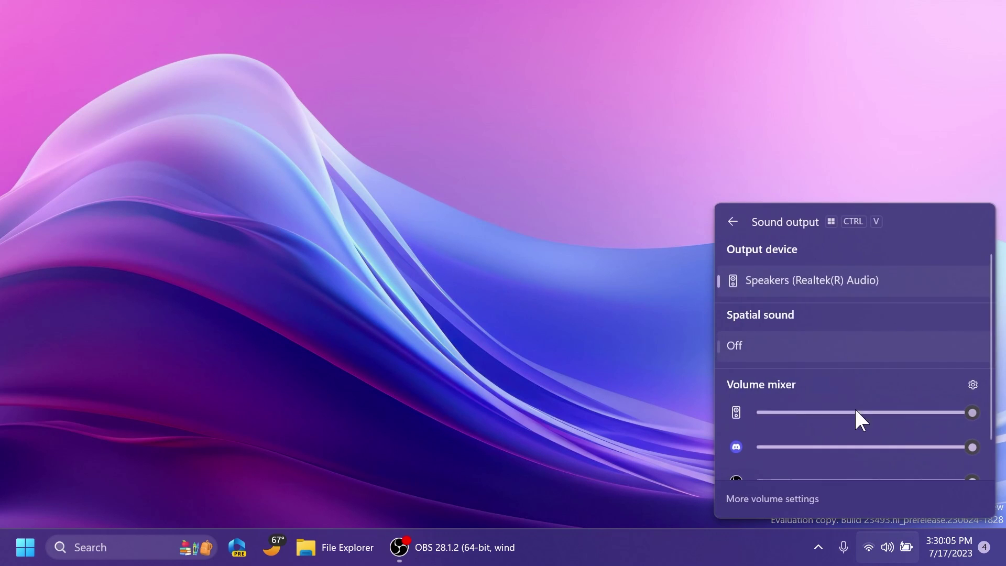
scroll(833, 367, down, 1)
scroll(816, 321, down, 1)
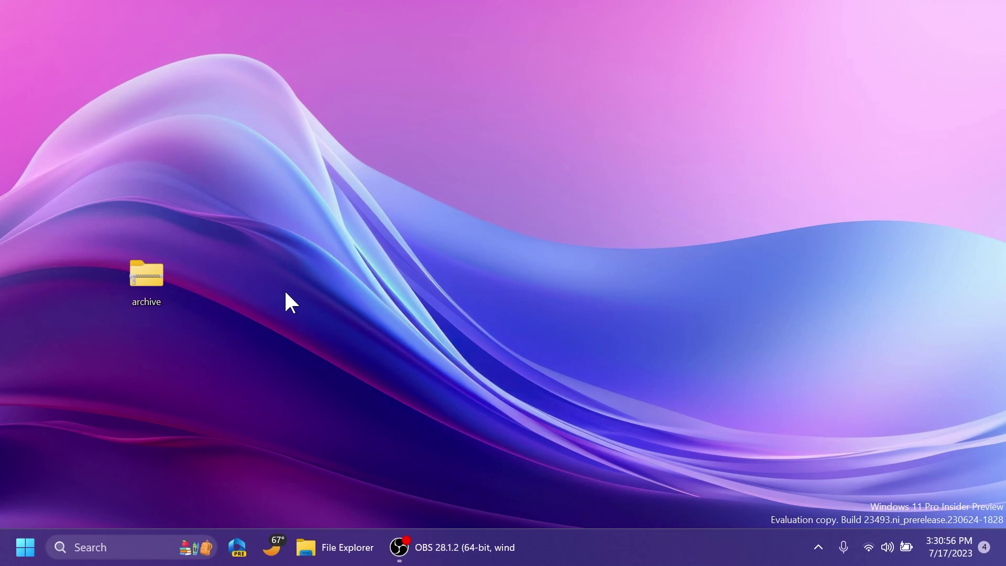
Step: Show the context menu of the "archive" file on the desktop, dismiss it, and view the file's properties
right_click(147, 281)
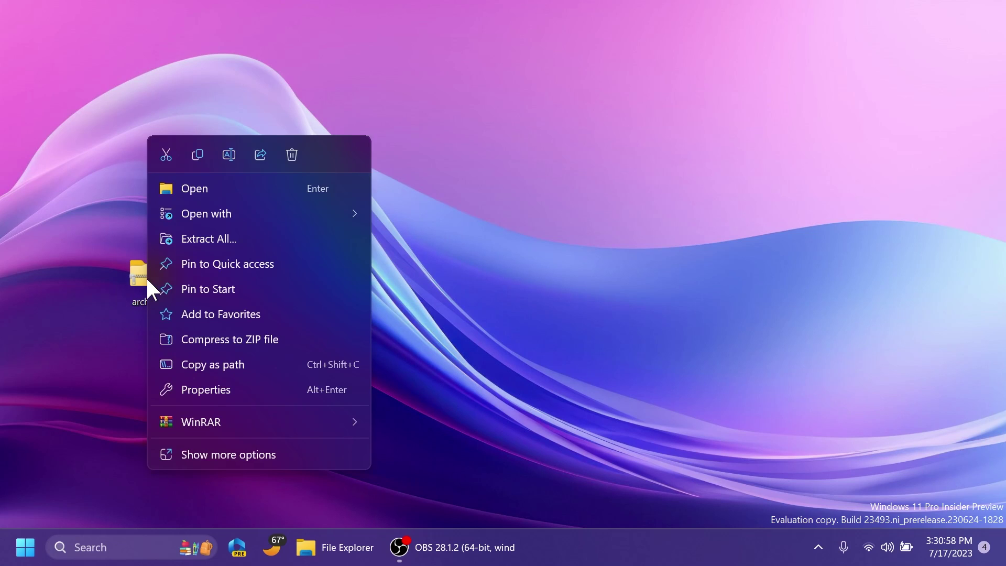
click(147, 279)
right_click(165, 274)
key(Escape)
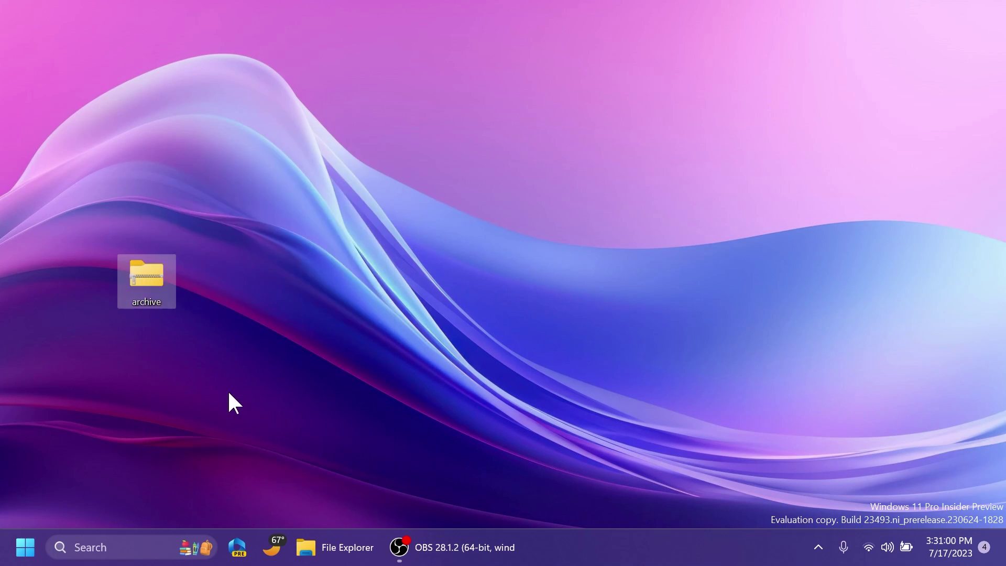
key(alt+Return)
click(442, 126)
drag(243, 200, 244, 359)
click(244, 358)
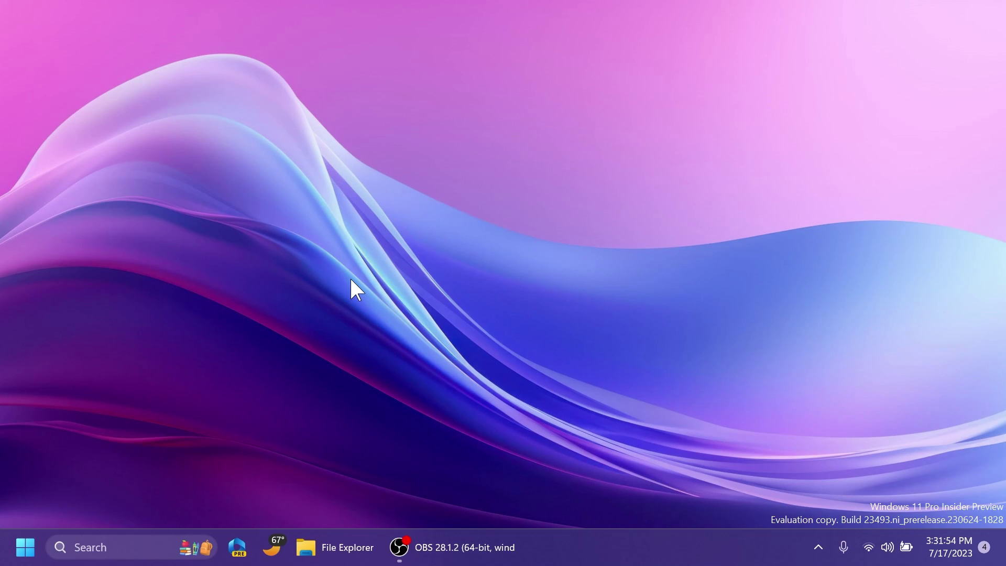
Step: Search Windows for "back", open the Windows Backup app, and expand and collapse its Folders section
key(super)
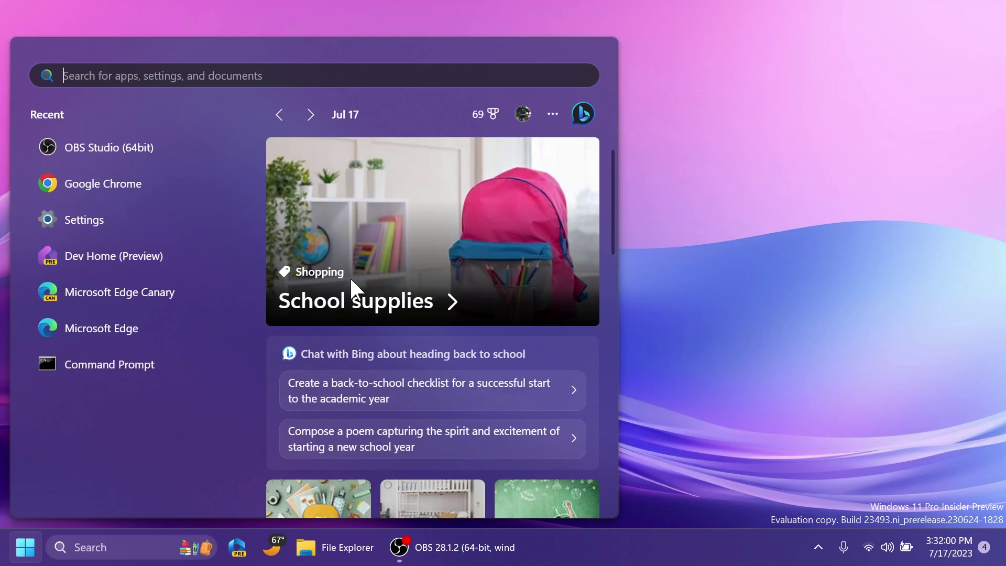
text(back)
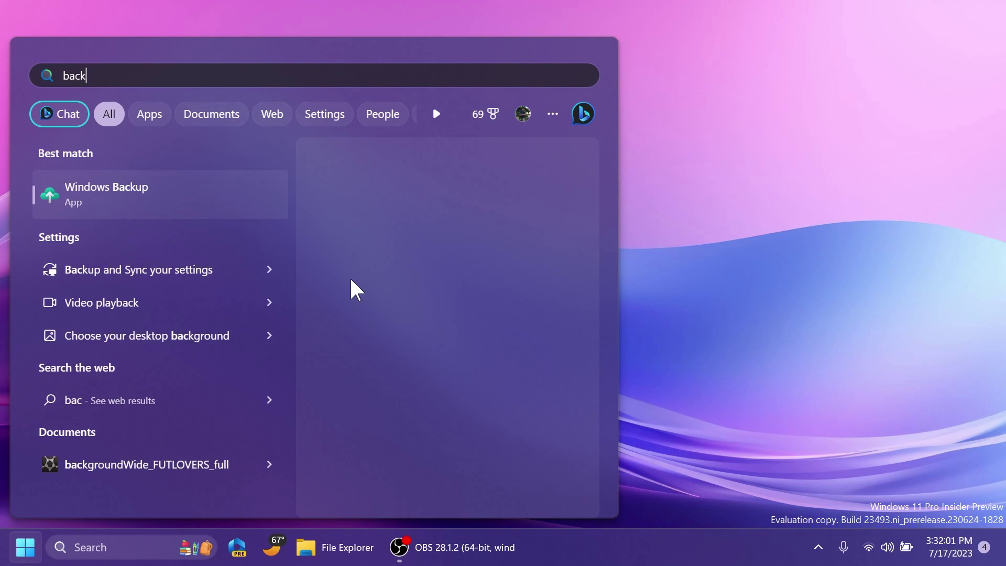
key(Return)
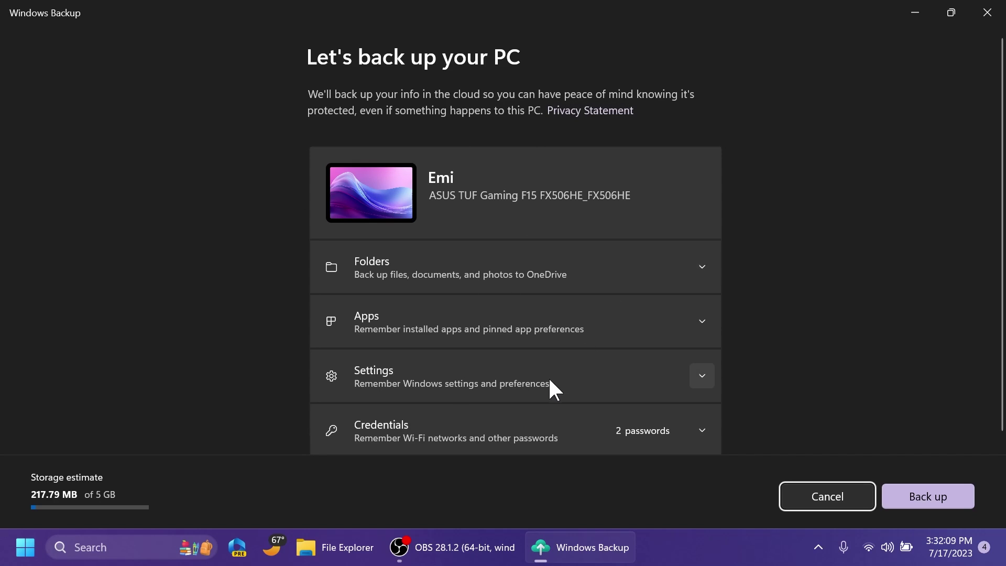
click(553, 268)
click(554, 269)
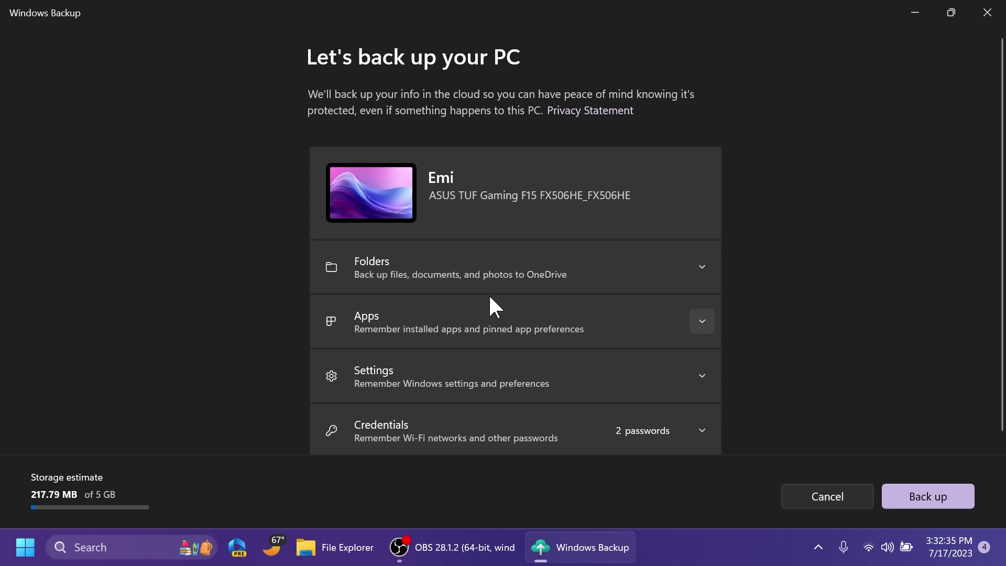
Step: Expand and collapse the Settings and Credentials sections in Windows Backup to review what gets backed up
scroll(482, 315, down, 1)
click(466, 361)
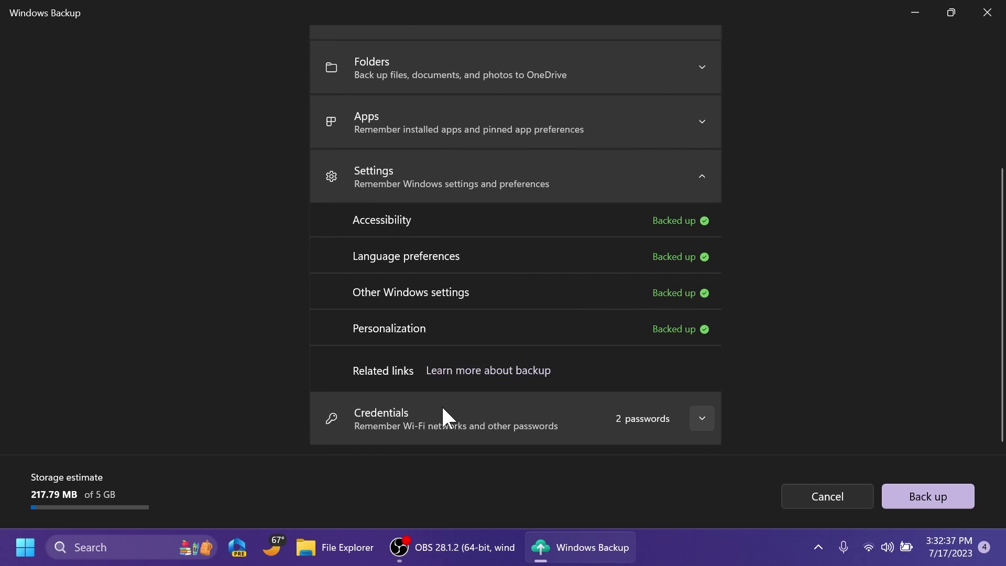
click(443, 414)
click(460, 237)
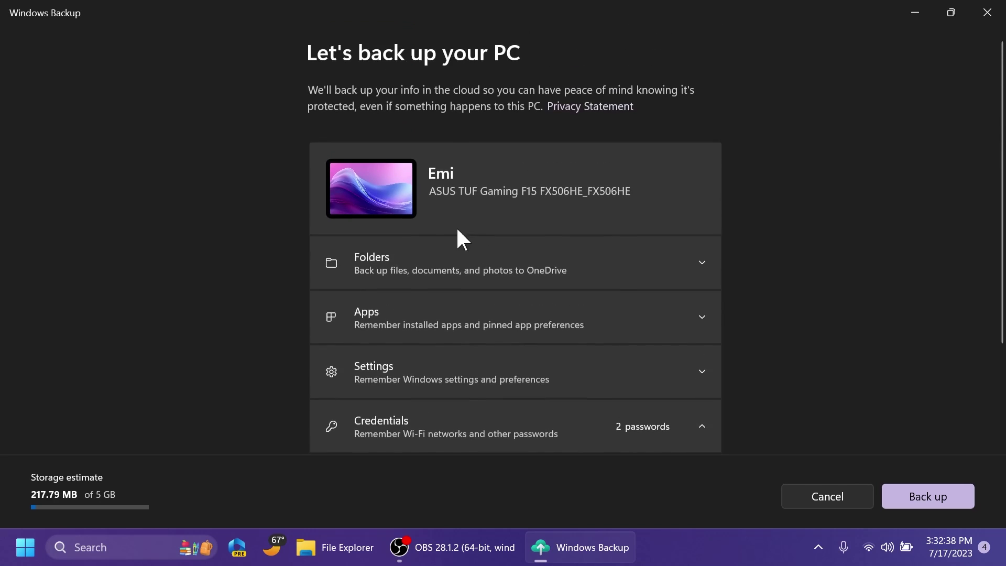
click(573, 426)
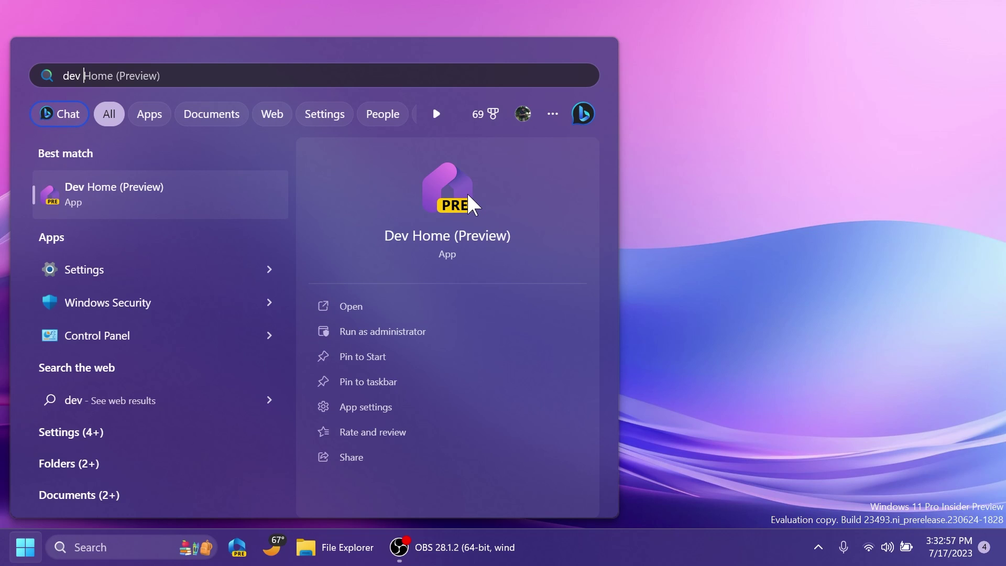
Step: Open Dev Home (Preview), widen its window, and look through the setup options on the Machine configuration page
click(468, 197)
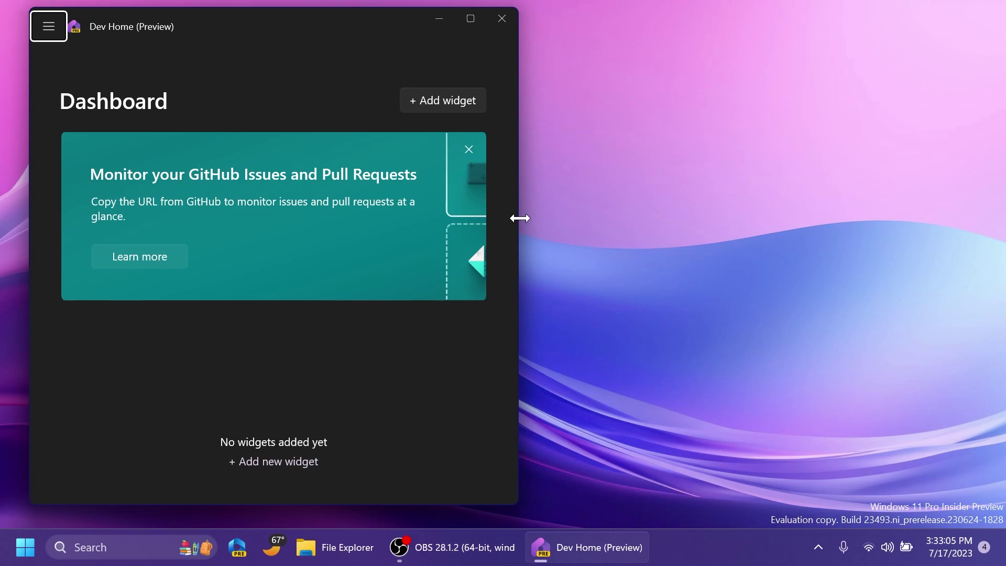
drag(519, 218, 802, 231)
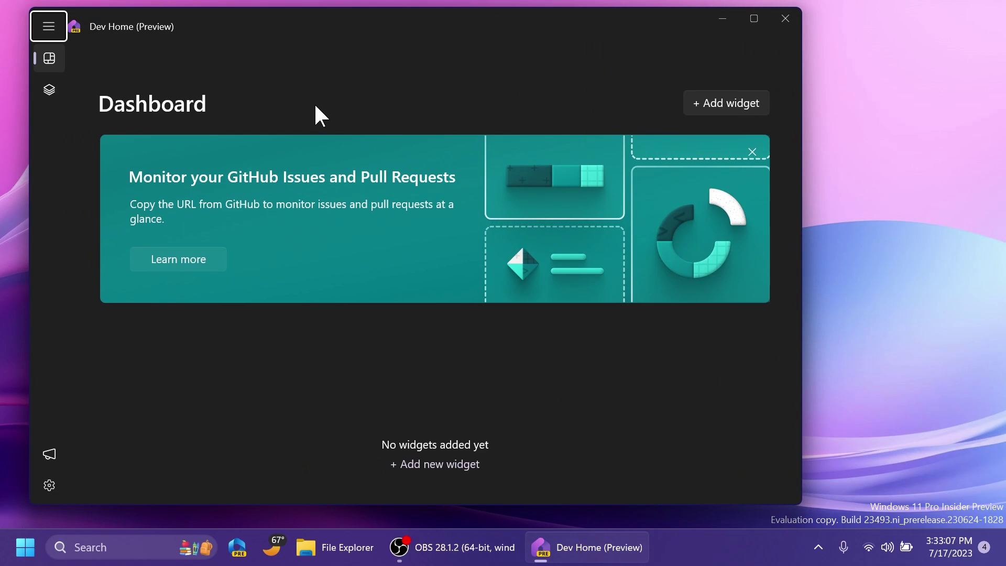
click(49, 89)
scroll(298, 366, up, 3)
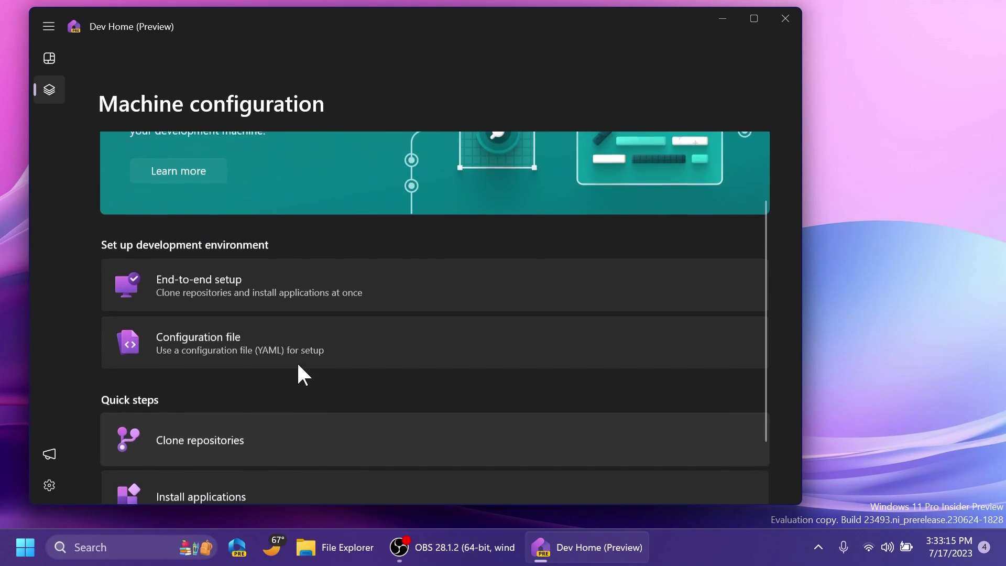
scroll(298, 369, down, 3)
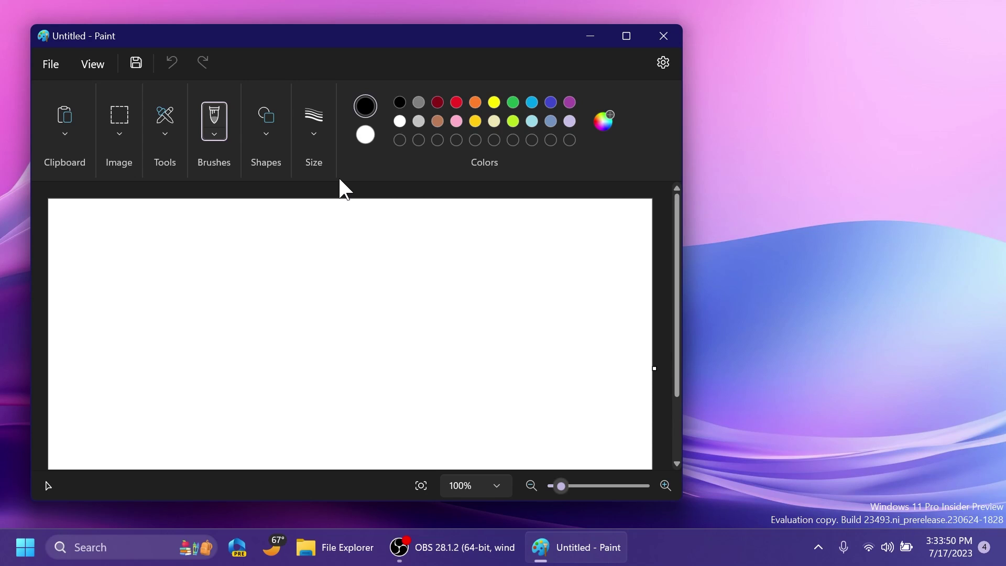
Step: Switch to Paint, widen and maximize its window, and look through the File commands
drag(670, 149, 839, 148)
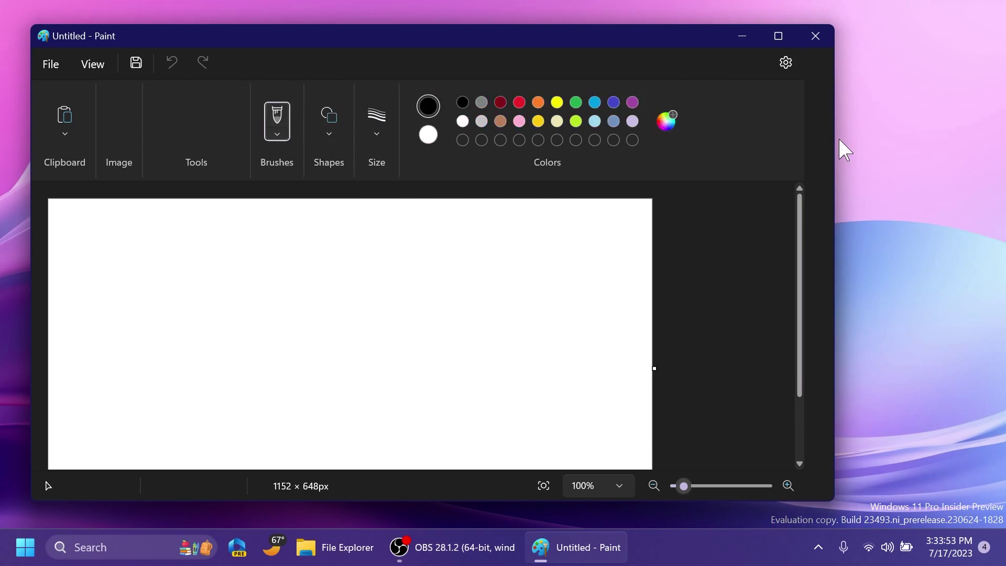
key(super+Up)
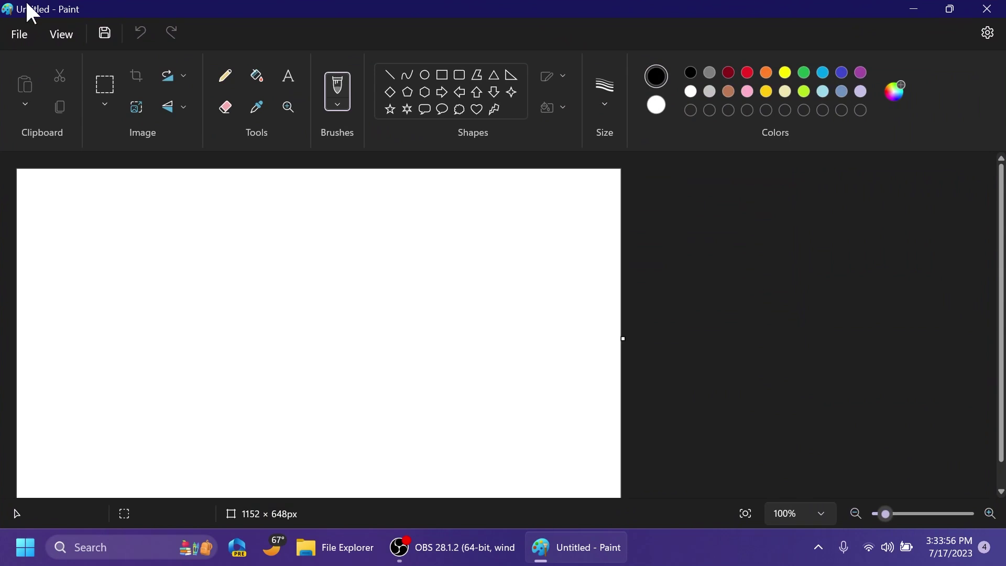
click(22, 34)
click(89, 301)
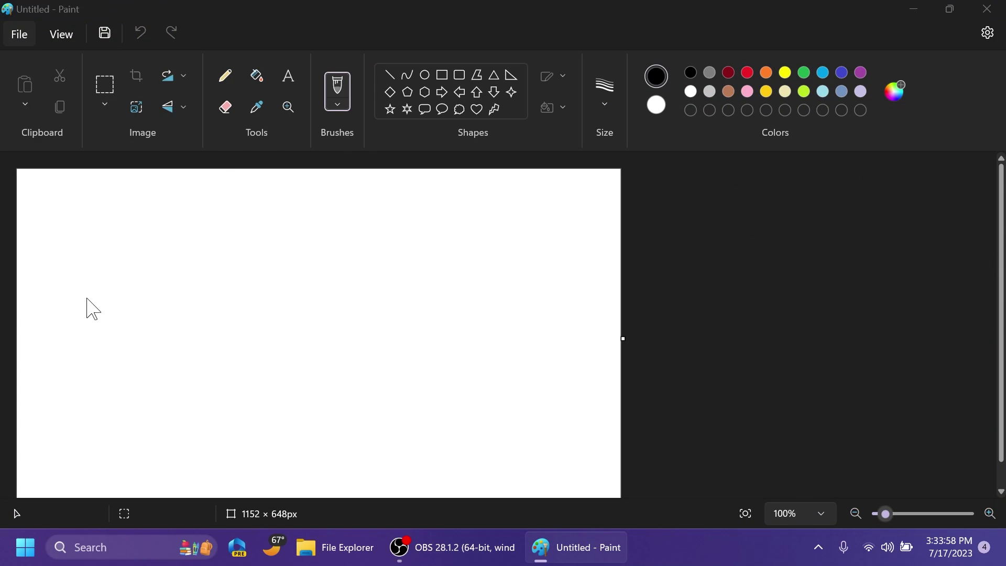
drag(542, 32, 512, 32)
click(655, 32)
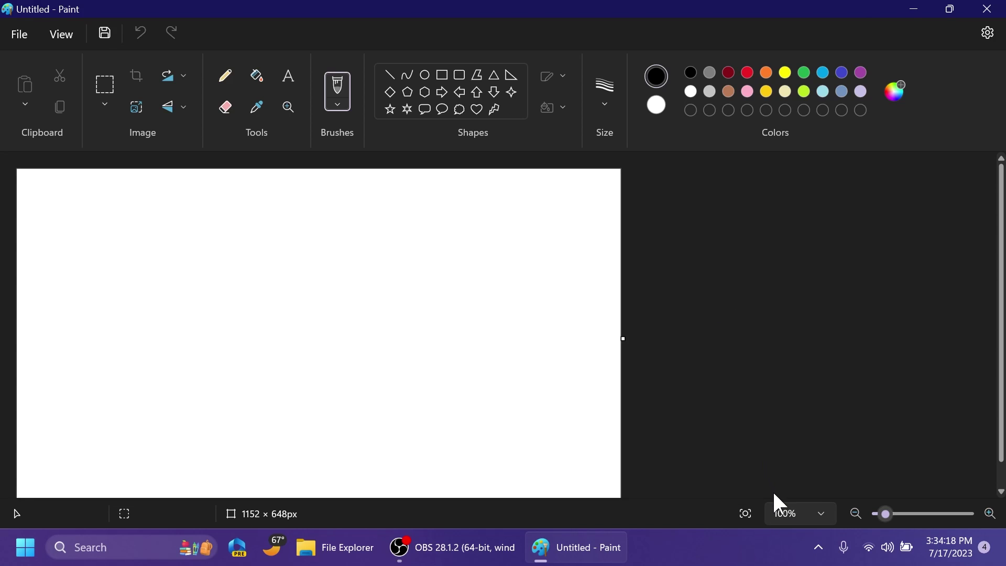
Step: Fit the Paint canvas to the window, show the list of preset zoom levels, and try the zoom slider
click(743, 515)
click(806, 510)
click(820, 514)
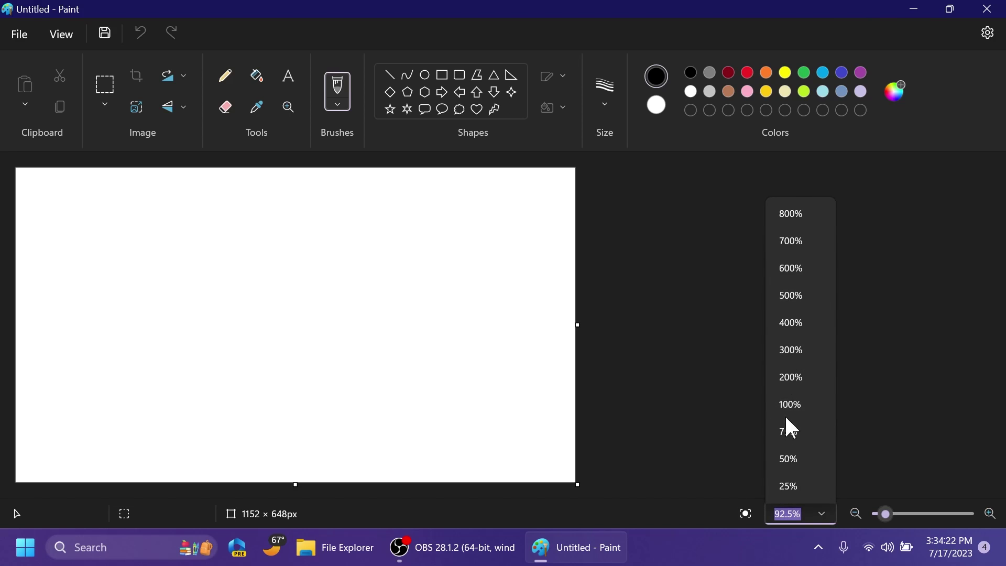
mouse_move(884, 514)
mouse_down()
mouse_move(900, 513)
mouse_move(885, 514)
mouse_up()
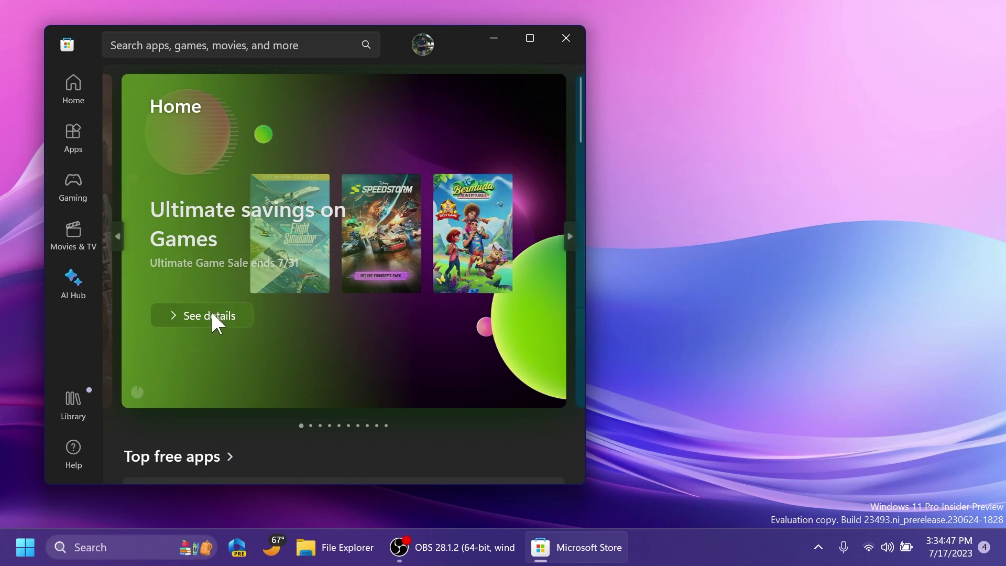
Step: View the AI Hub in Microsoft Store, and open the Widgets board's picker for pinning widgets
click(75, 277)
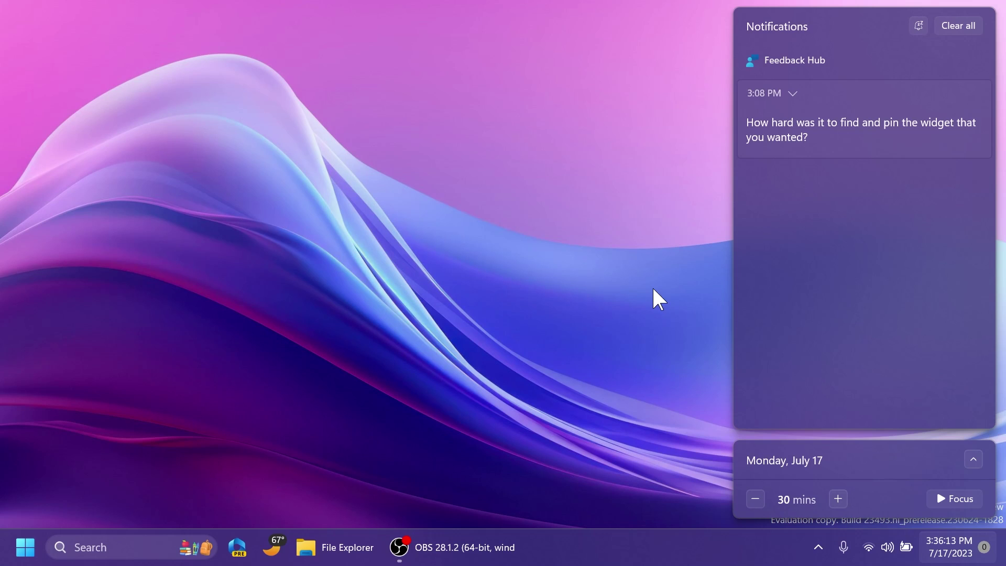
key(super+w)
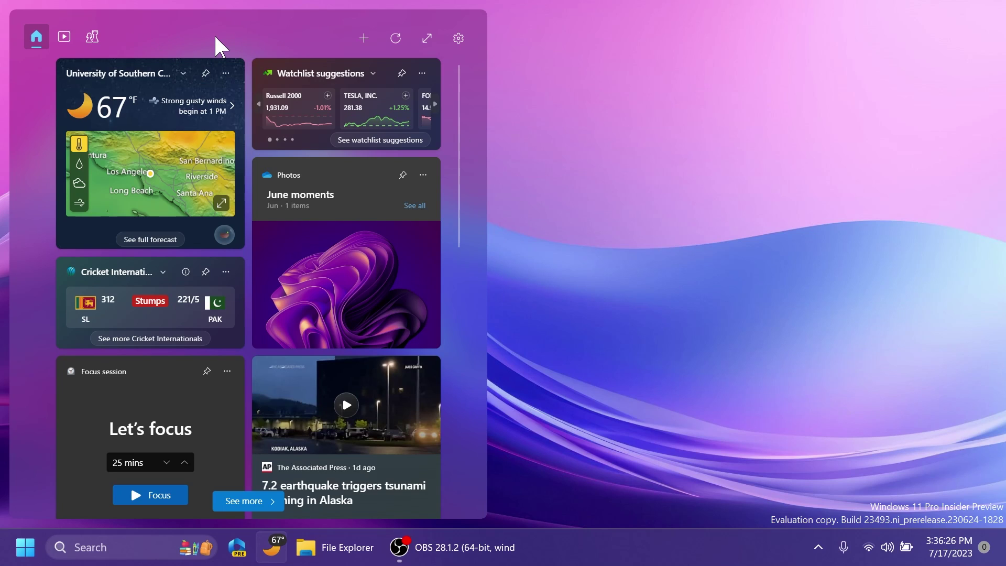
click(365, 38)
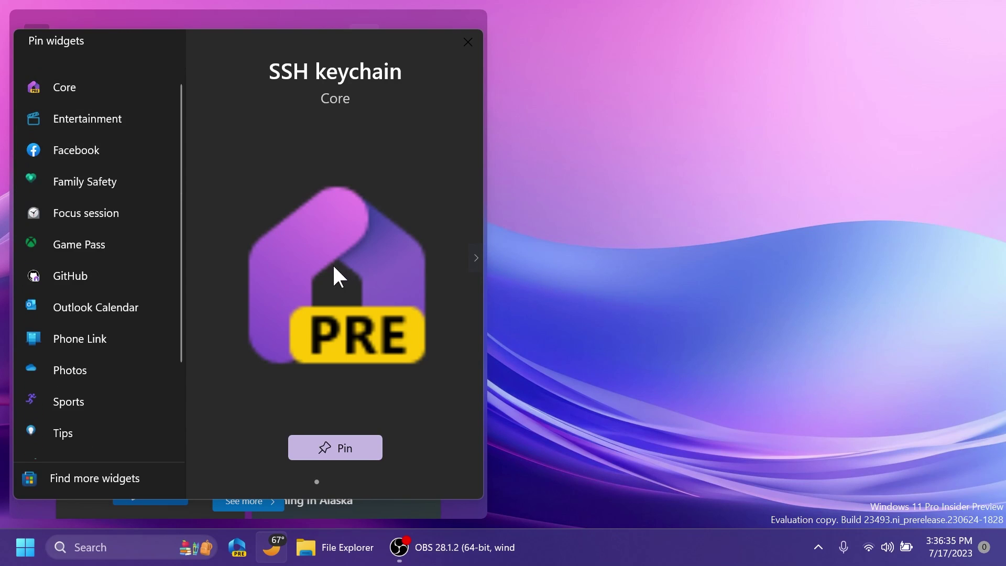
Step: Preview the pinnable widgets, including Entertainment, Facebook, Family Safety, Focus session, Game Pass, Outlook Calendar, Phone Link, Photos and Sports
click(93, 184)
click(87, 210)
click(79, 242)
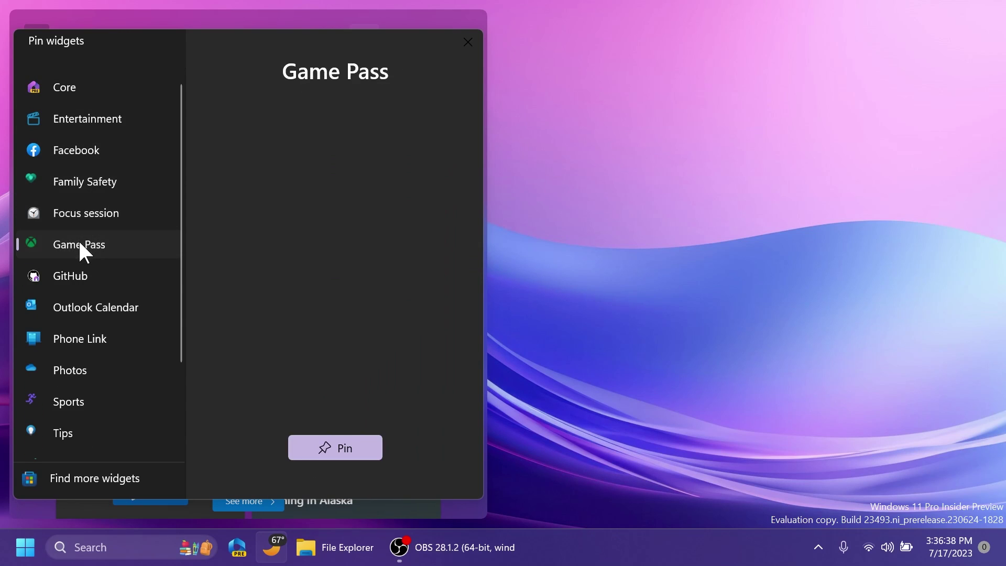
click(96, 118)
click(83, 148)
click(88, 181)
click(78, 215)
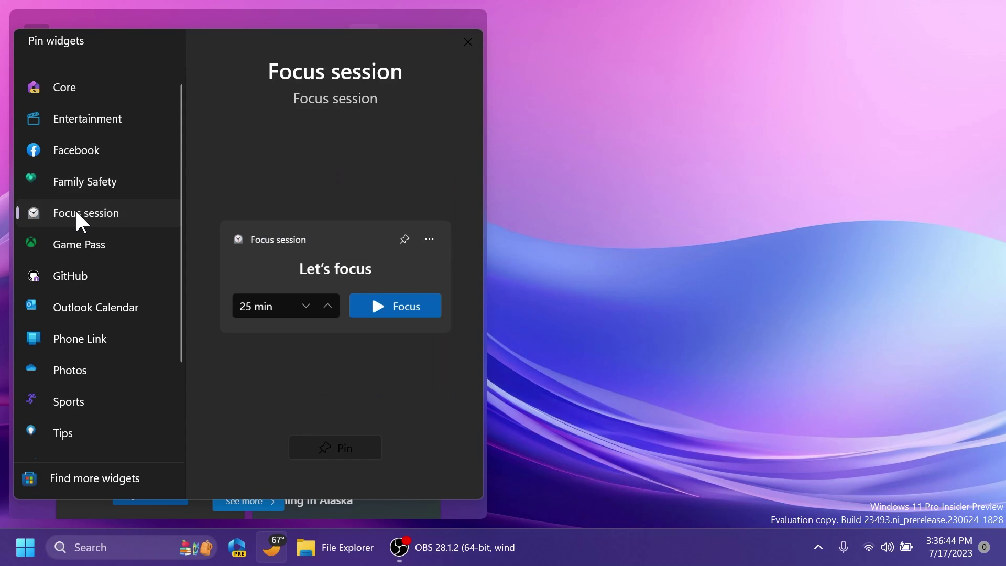
click(81, 244)
click(84, 307)
click(79, 339)
click(74, 370)
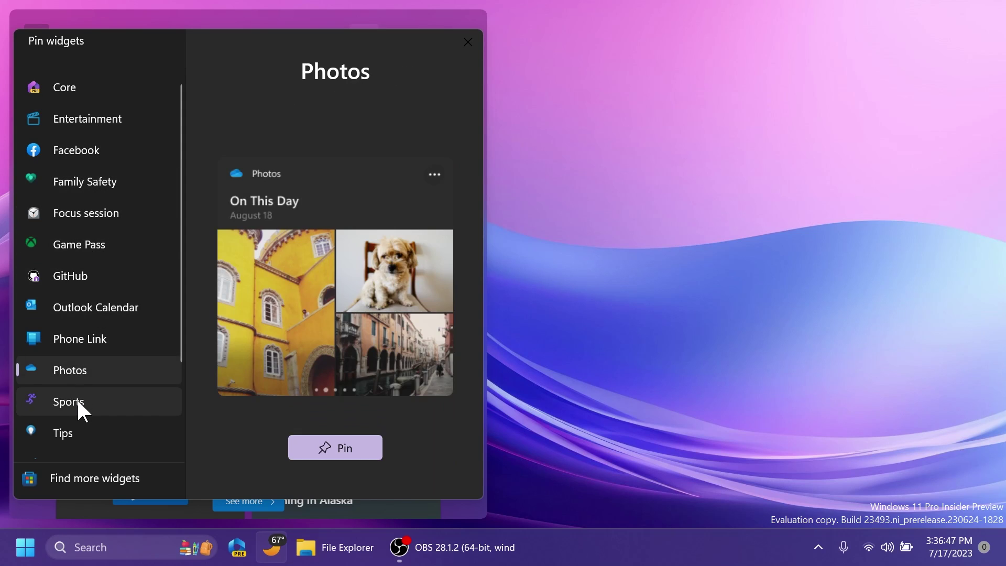
click(76, 398)
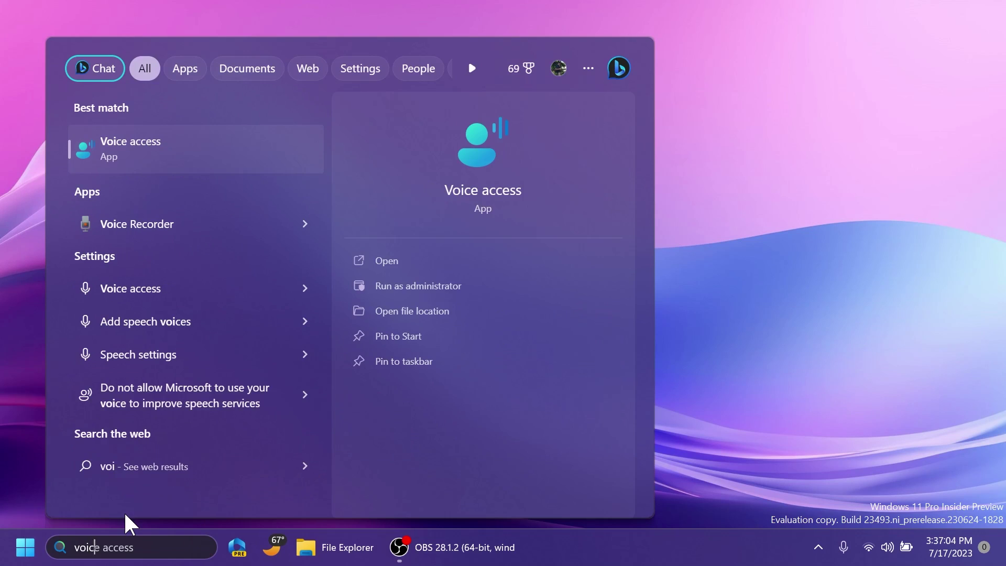
Step: Search Windows for "voice" to show Voice access, and replace the query with "live" to show Live captions
text(ce)
key(BackSpace)
key(BackSpace)
key(BackSpace)
key(BackSpace)
key(BackSpace)
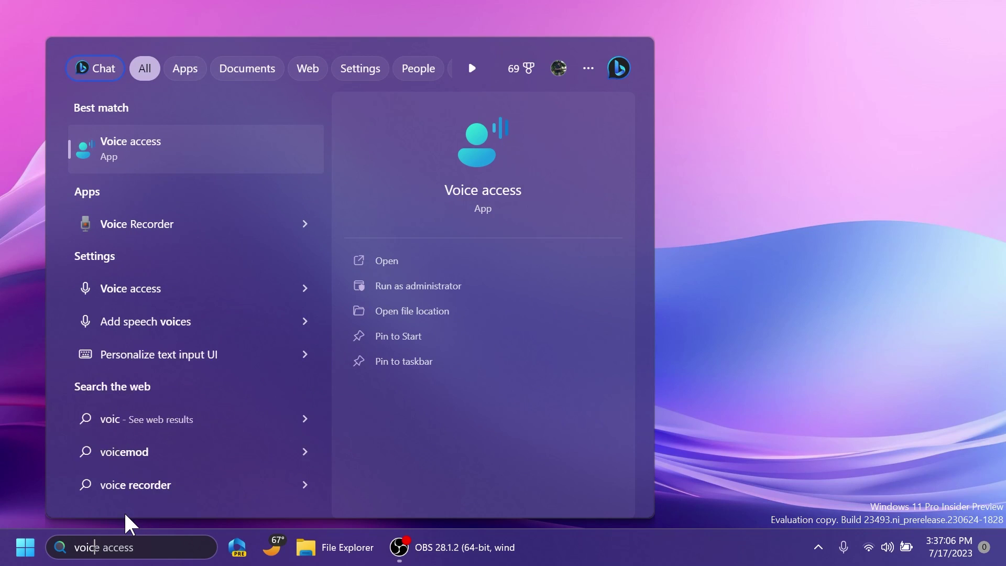
text(live)
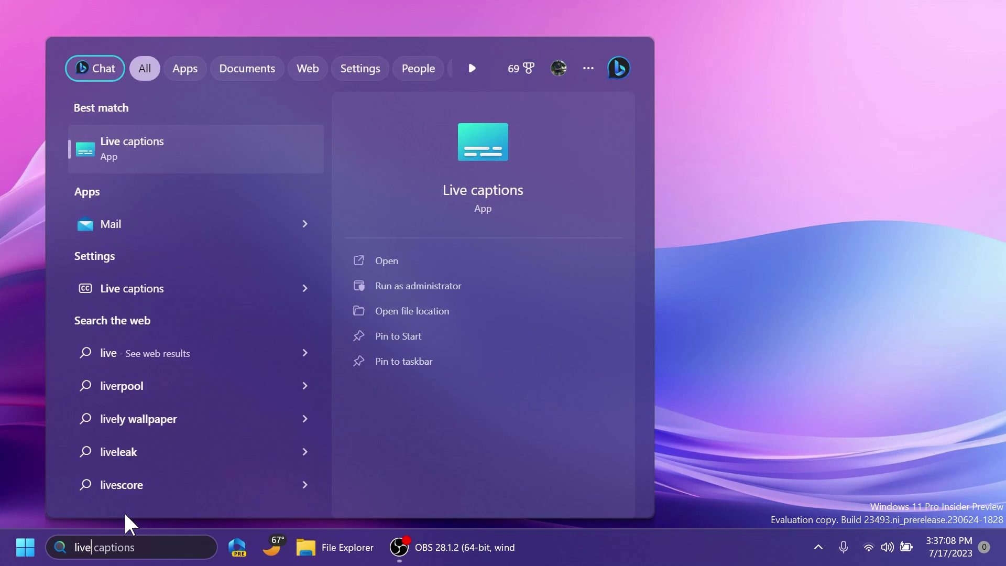